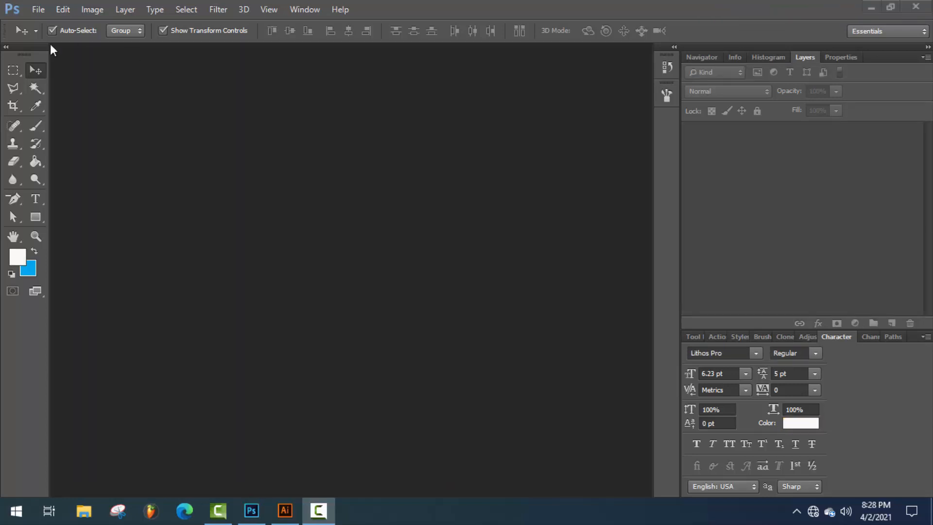
Create a 300 x 250 pixel document at 300 pixels/inch in RGB Color with a white background, and dock its window
click(38, 9)
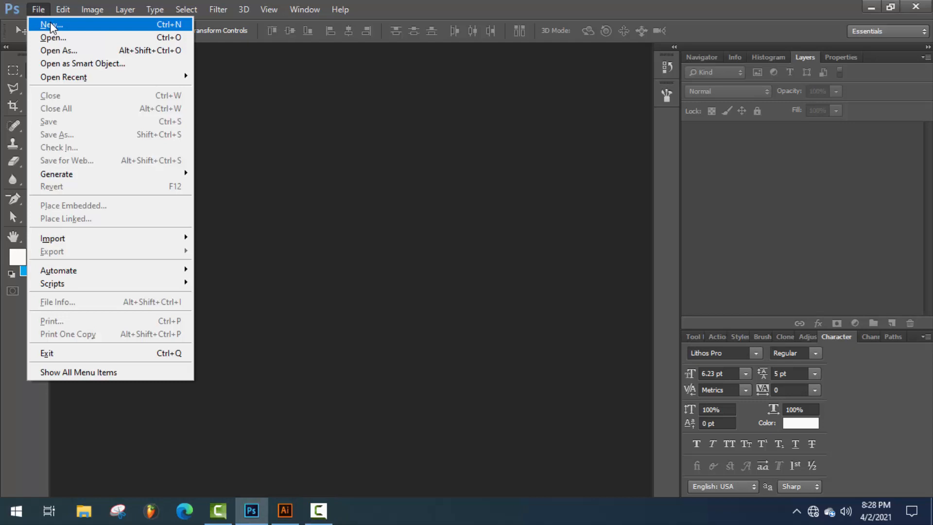
click(51, 26)
drag(333, 214, 267, 227)
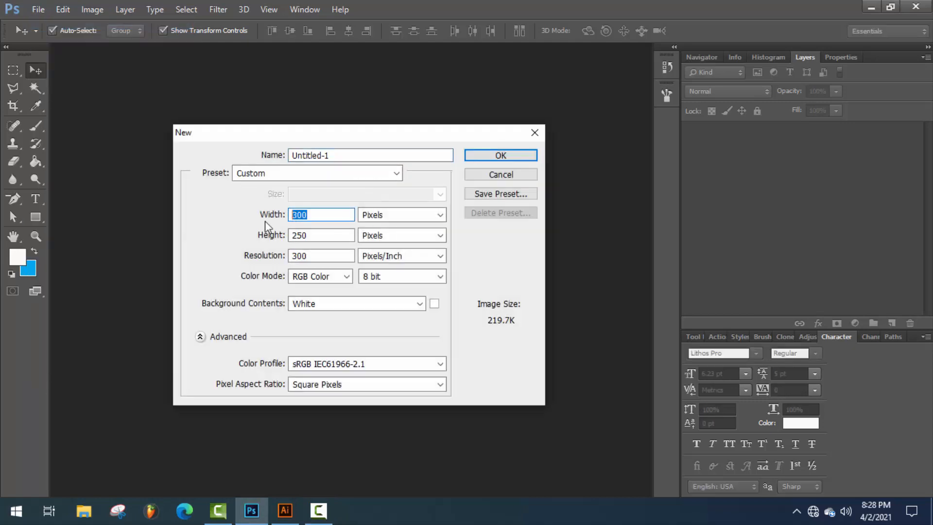
drag(330, 236, 285, 257)
click(320, 276)
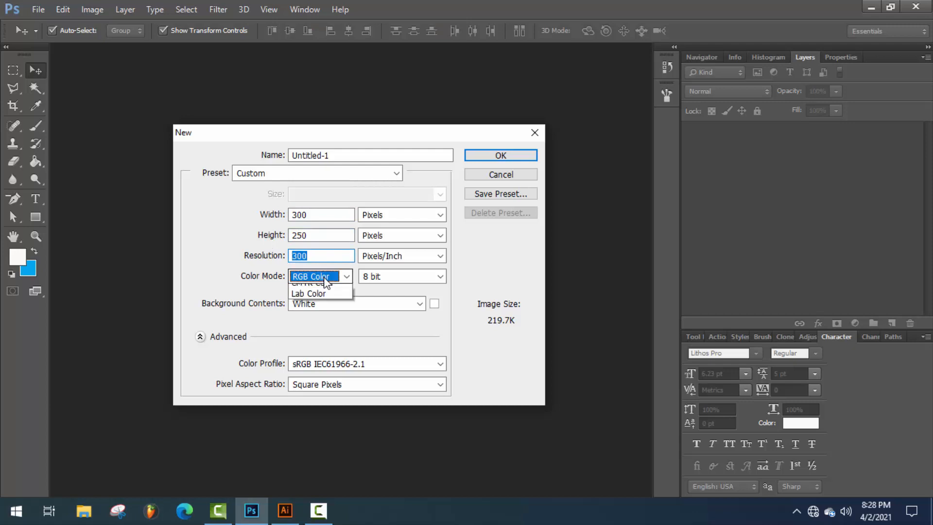
click(325, 310)
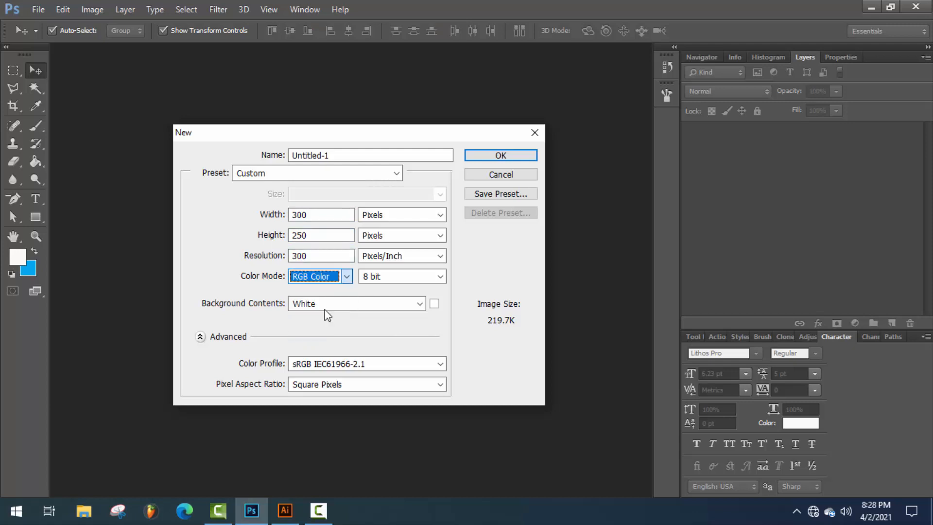
click(497, 155)
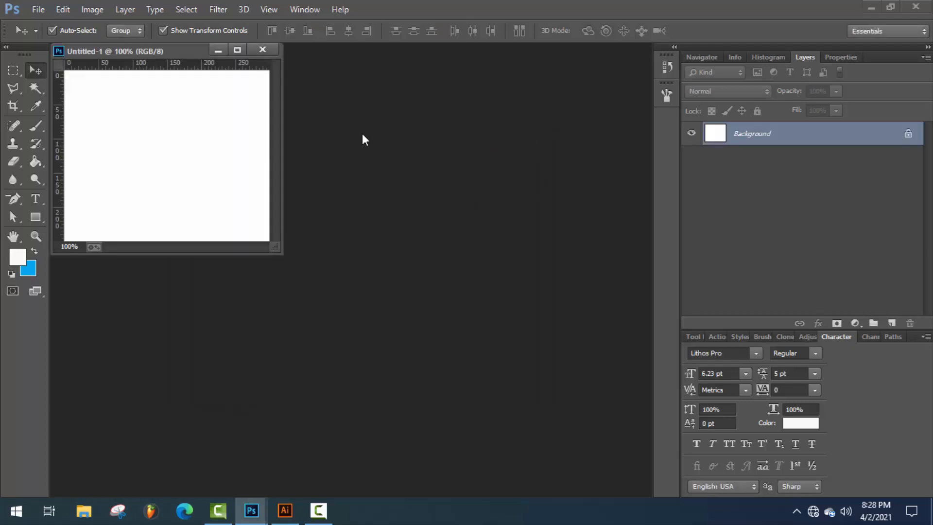
drag(173, 51, 359, 50)
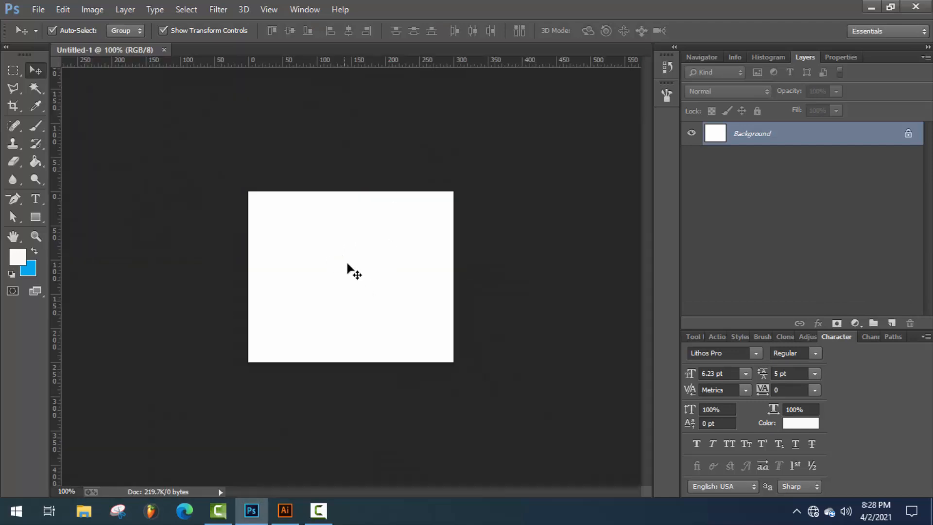
Set the foreground colour to 1a1a1a and fill the background with it using the Paint Bucket
click(37, 161)
click(21, 259)
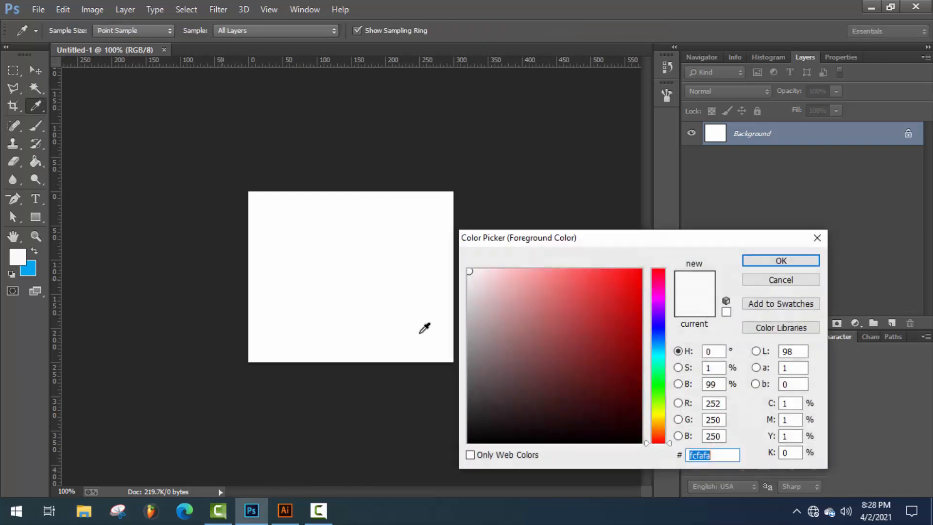
text(1)
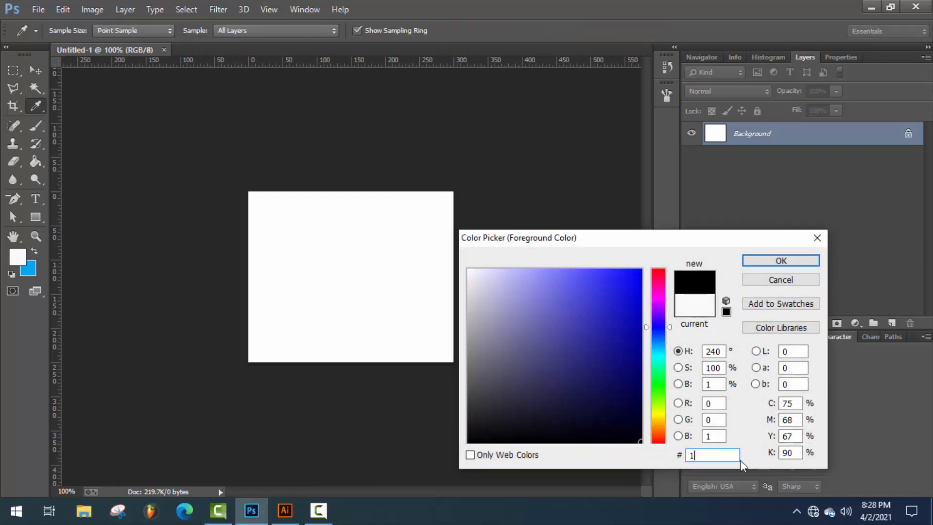
text(a1a1a)
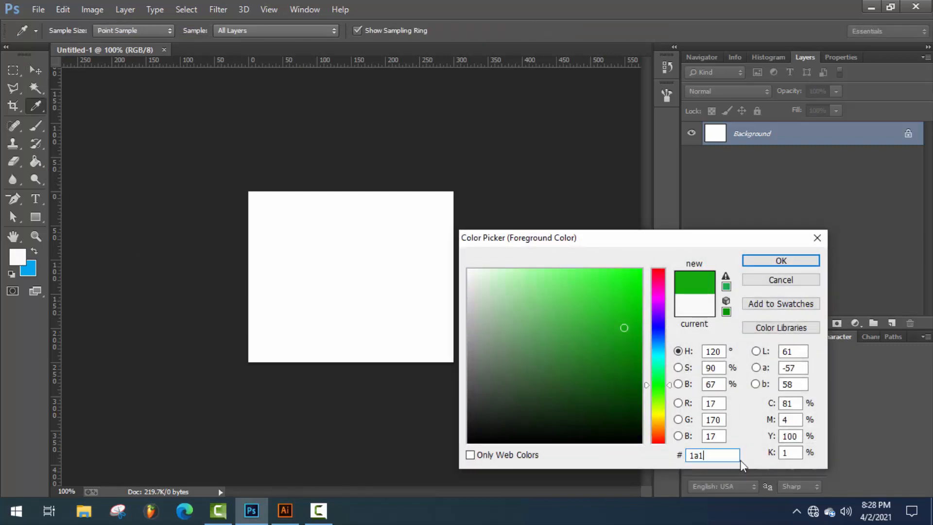
click(769, 262)
key(g)
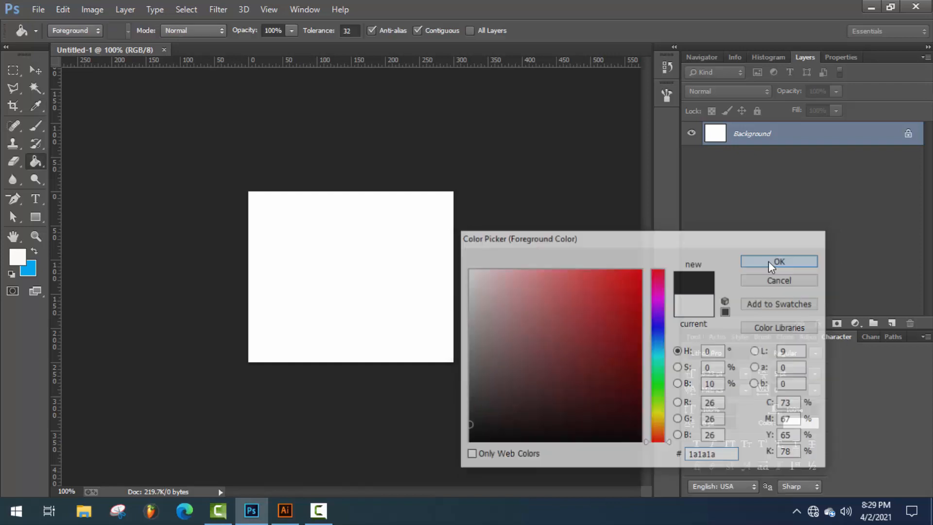
click(290, 282)
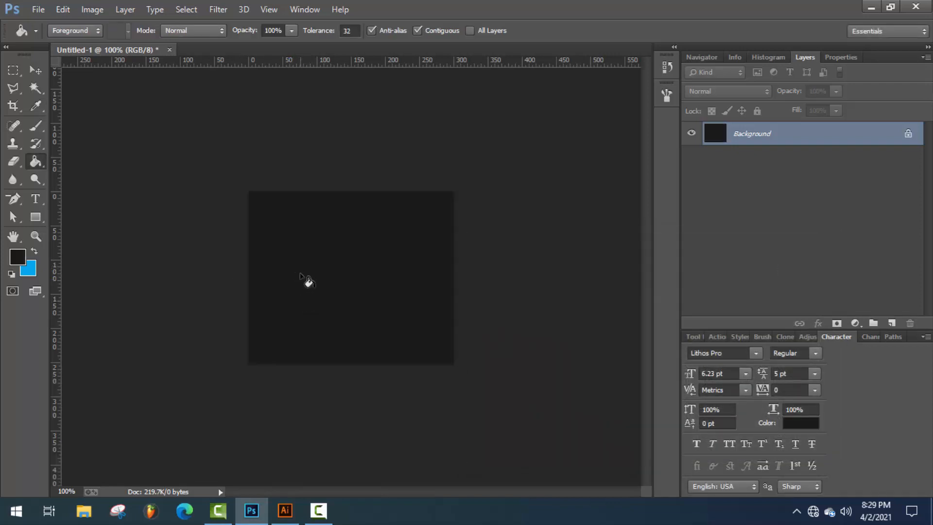
Add the text "special" in white on the upper left part of the canvas
click(38, 199)
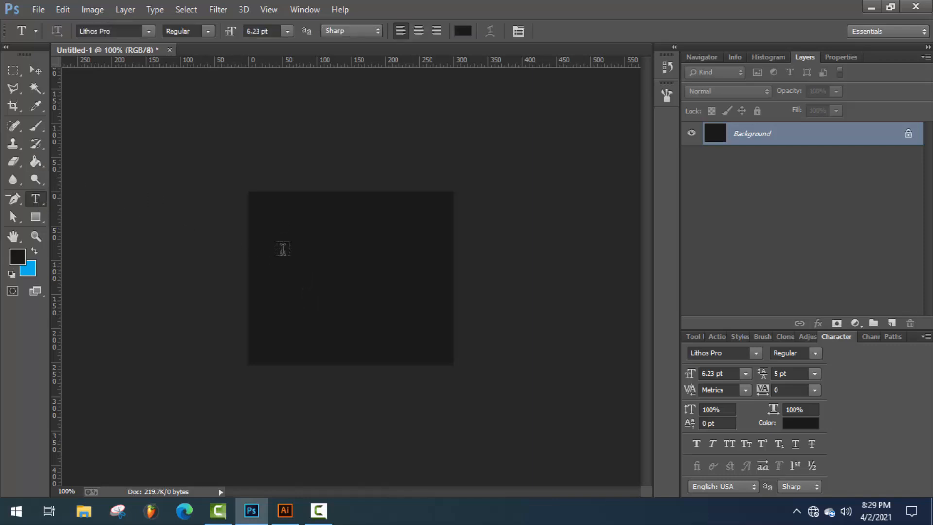
scroll(276, 259, up, 3)
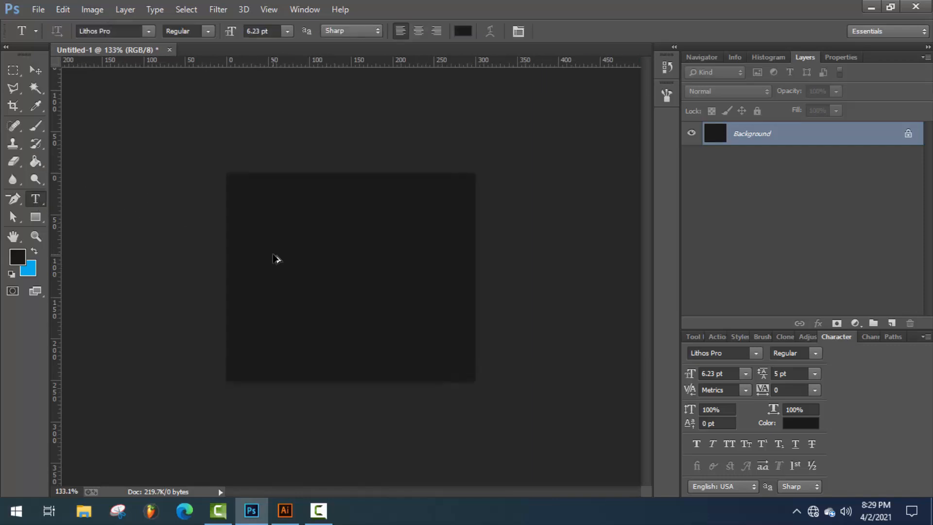
click(244, 249)
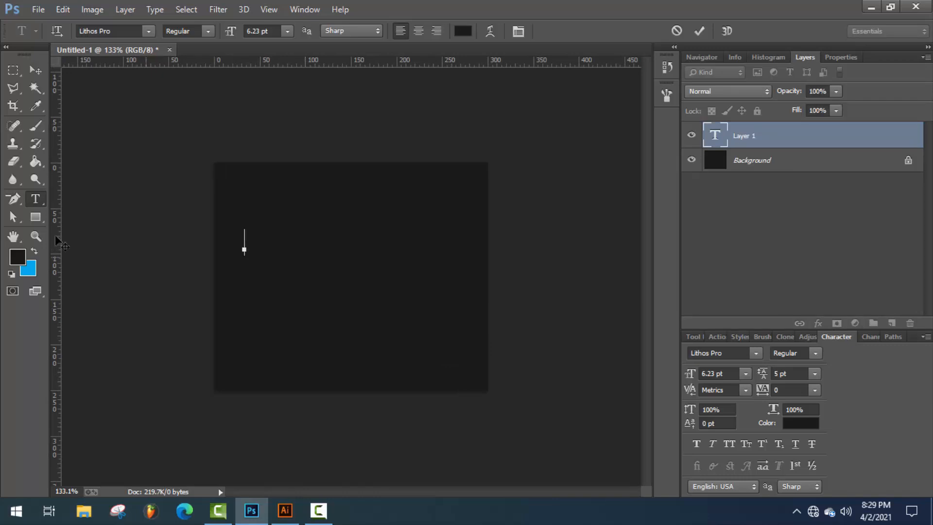
click(18, 255)
click(469, 272)
click(778, 258)
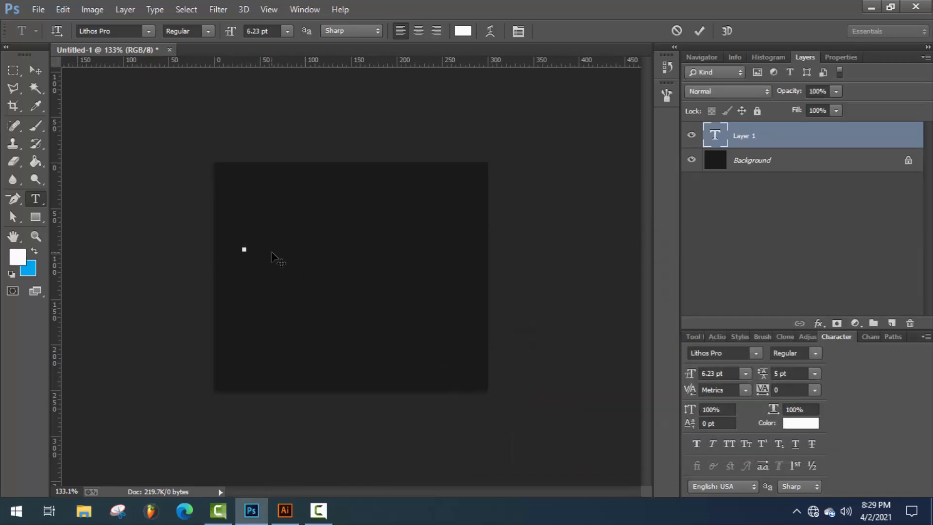
text(SPECIAL)
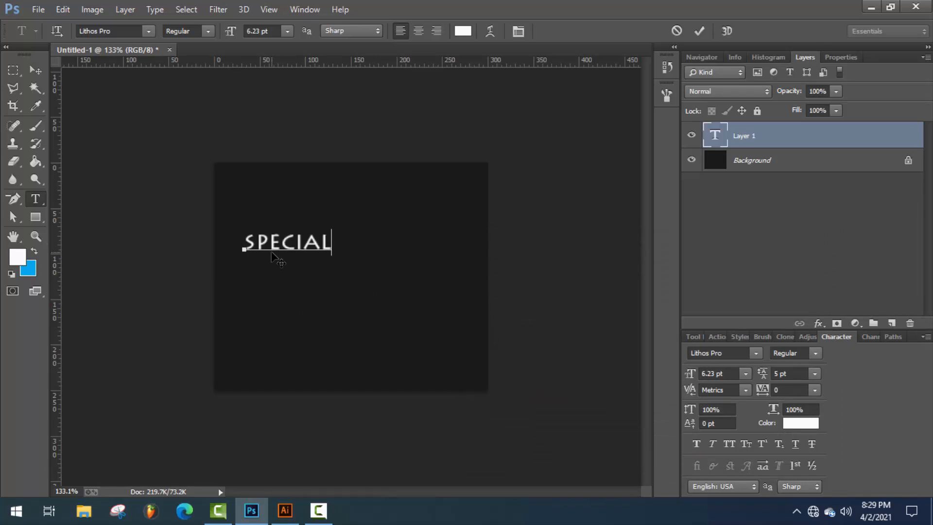
key(ctrl+Return)
Add a separate text layer reading "Burger" below the word "special"
click(261, 285)
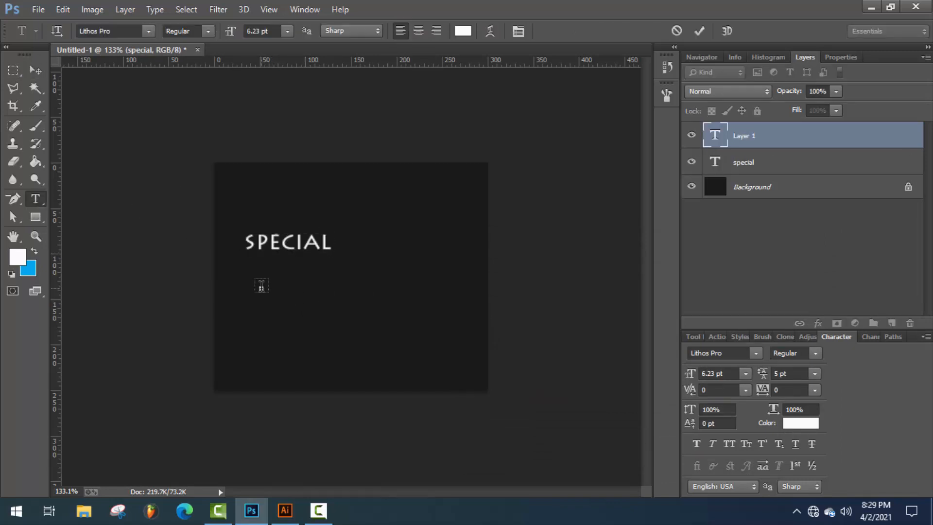
text(B)
key(BackSpace)
text(BUR)
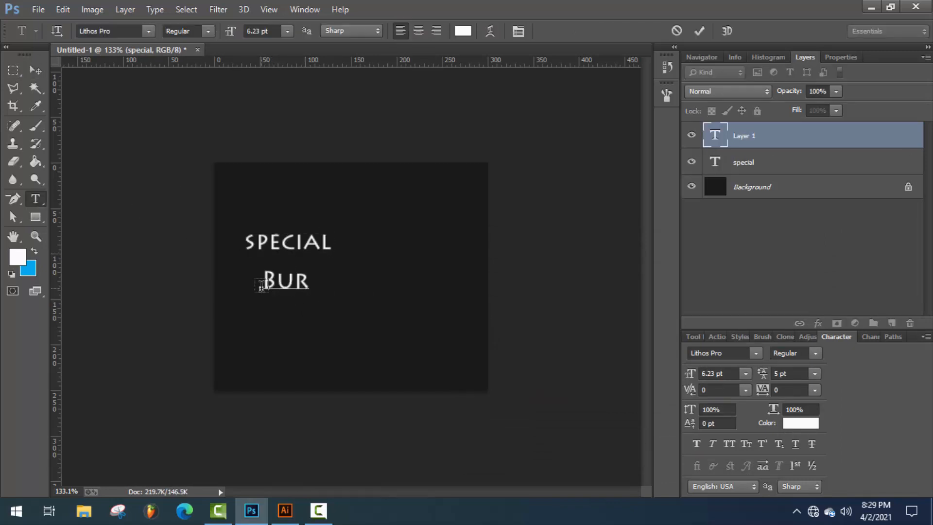
key(BackSpace)
key(BackSpace)
key(BackSpace)
text(BURger)
click(699, 31)
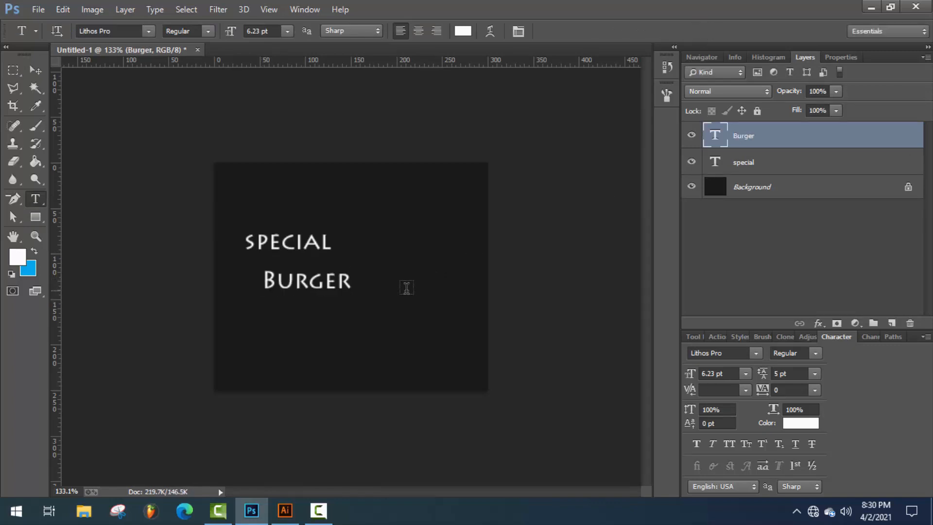
Add the text "Price" below "Burger" and a separate text "$10" beneath it
click(273, 327)
text(Pr)
key(BackSpace)
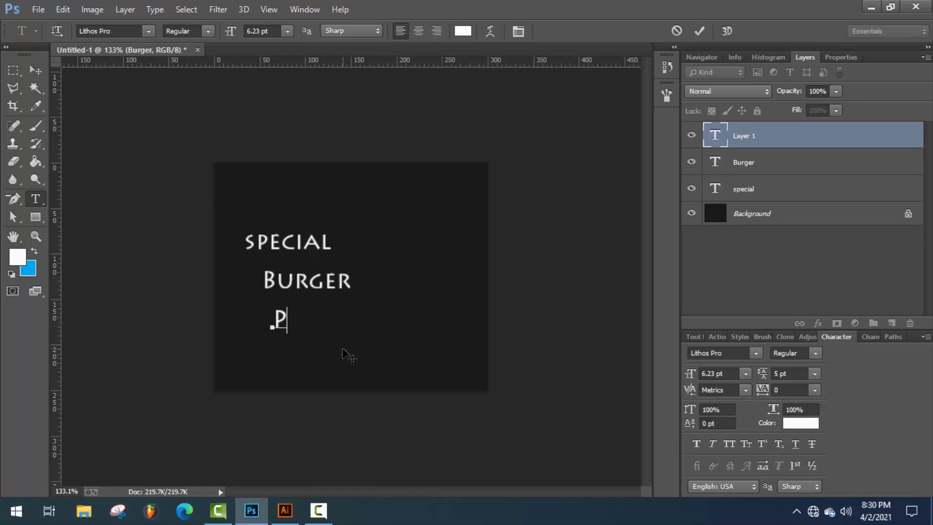
text(rice)
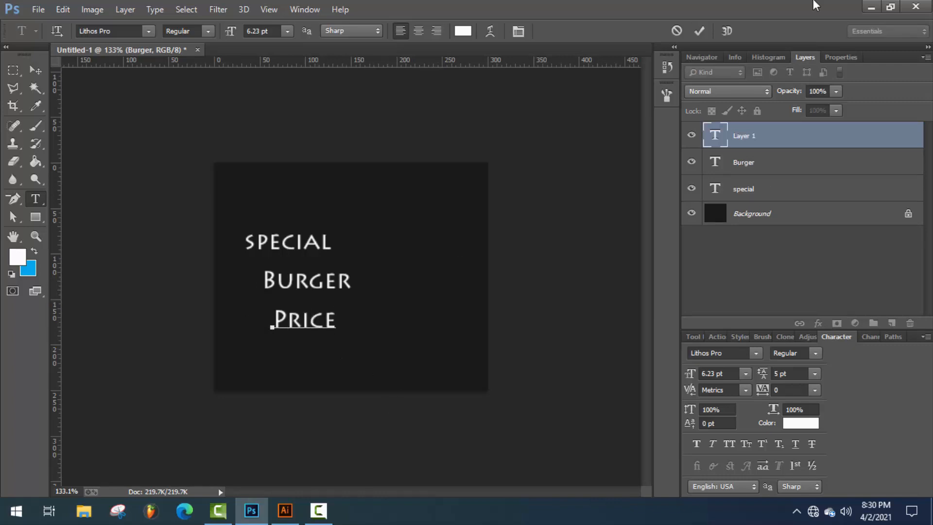
click(307, 354)
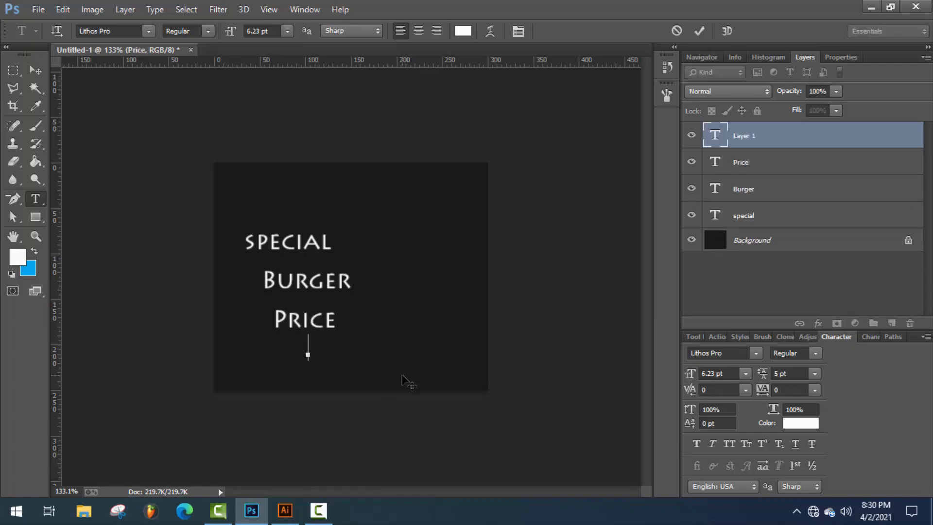
text($10)
click(254, 365)
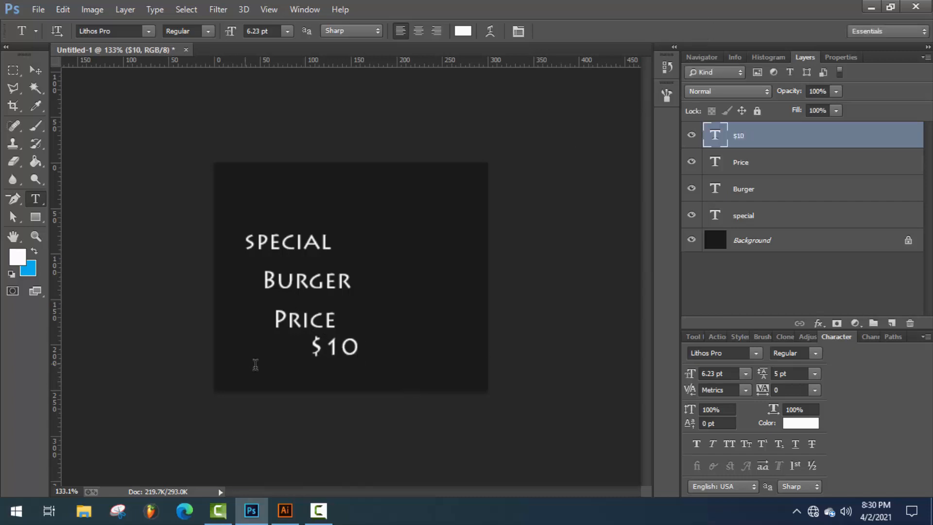
Add the text "Order Now" and position it below "$10" near the canvas's lower edge
click(245, 363)
text(order)
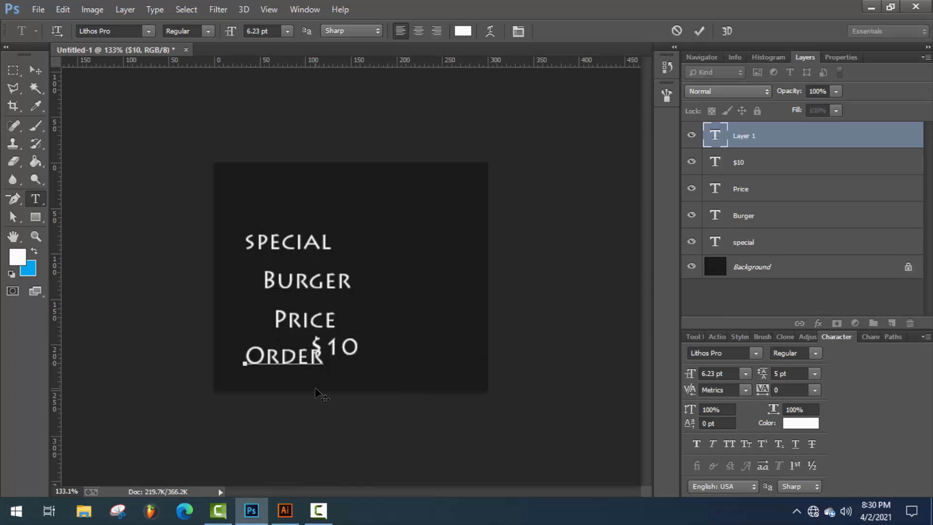
text( now)
drag(319, 390, 302, 409)
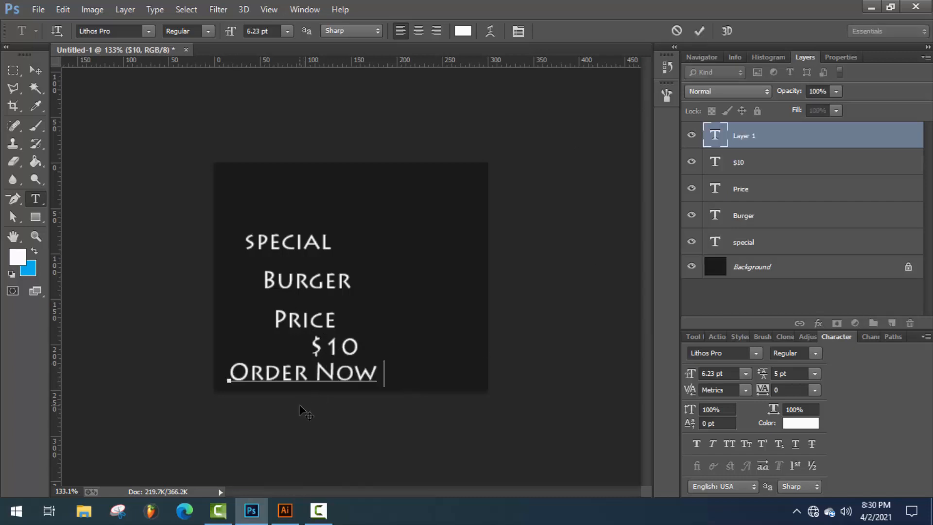
click(699, 30)
Change the font of the word "Burger" to Bauhaus 93
click(263, 282)
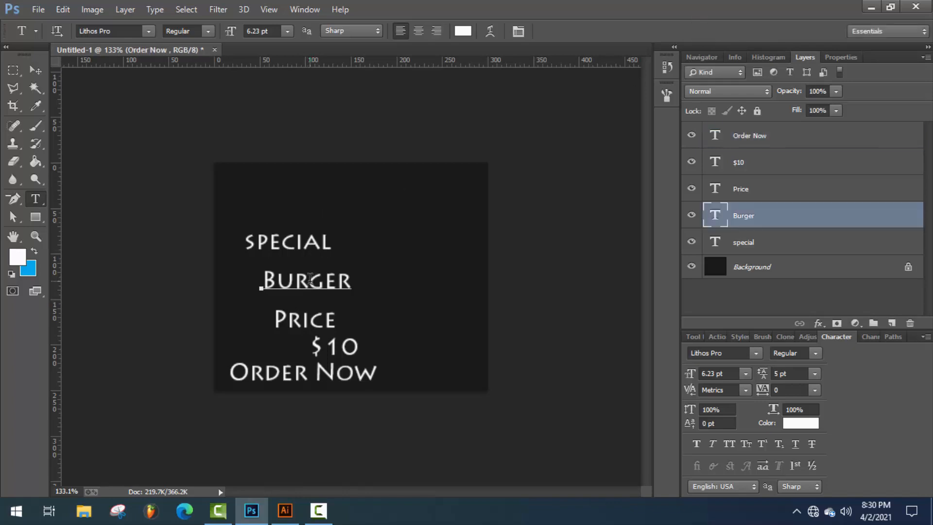
drag(263, 283, 351, 281)
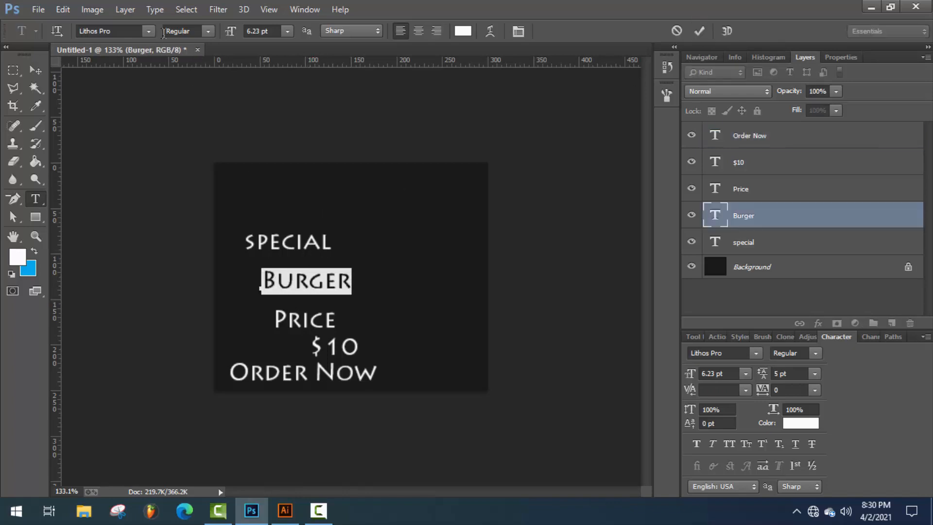
click(144, 30)
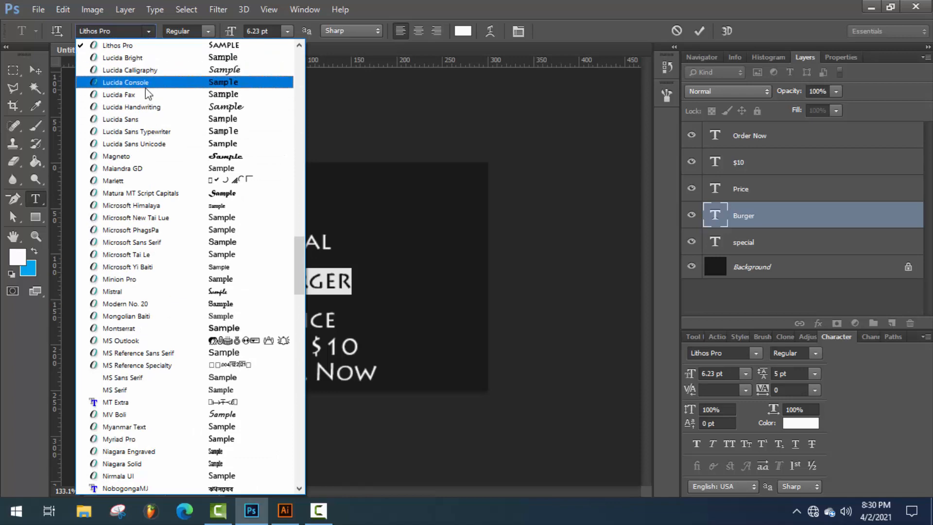
scroll(145, 89, up, 5)
scroll(145, 89, up, 10)
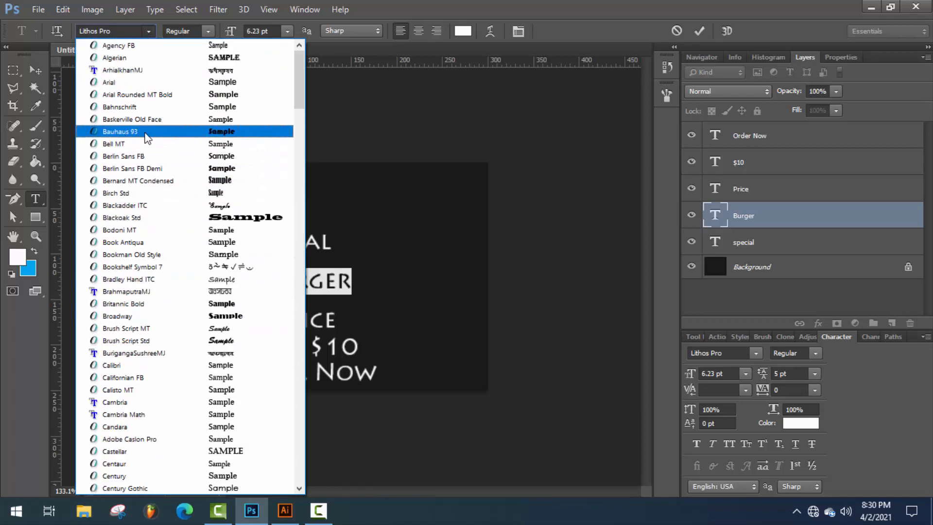
click(145, 133)
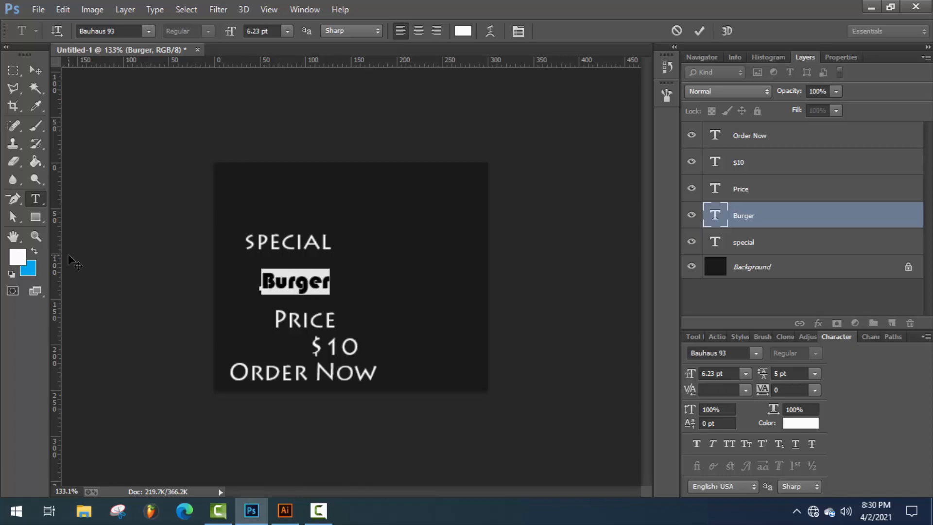
Colour the word "Burger" orange with hex value fe8f09 and commit the text edit
click(17, 257)
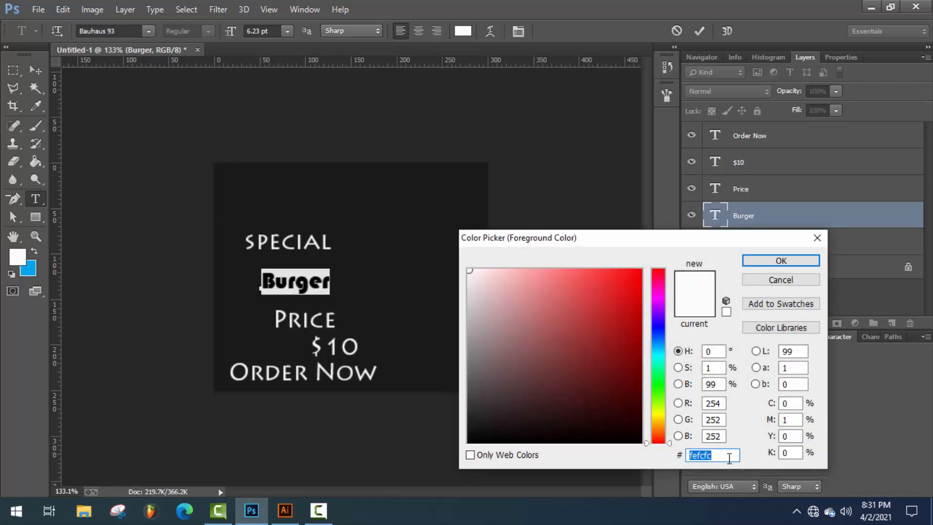
text(fe)
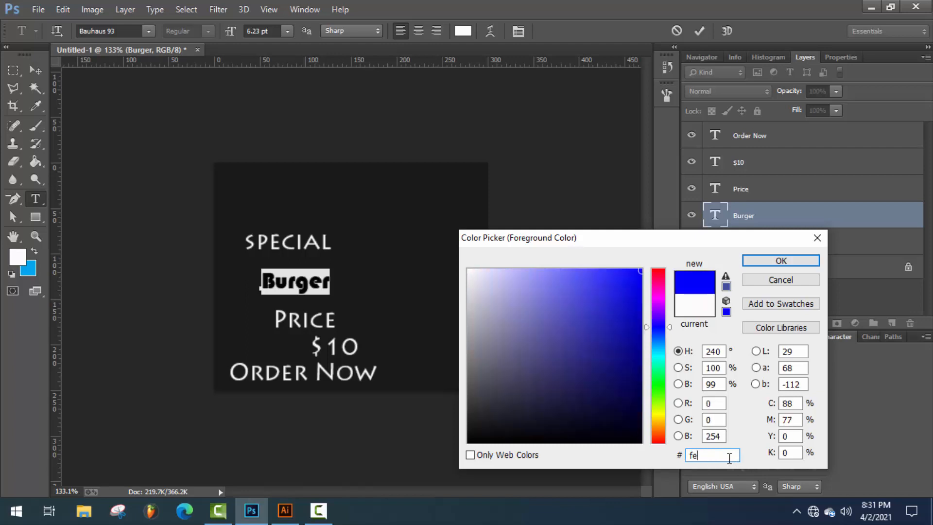
text(8f09)
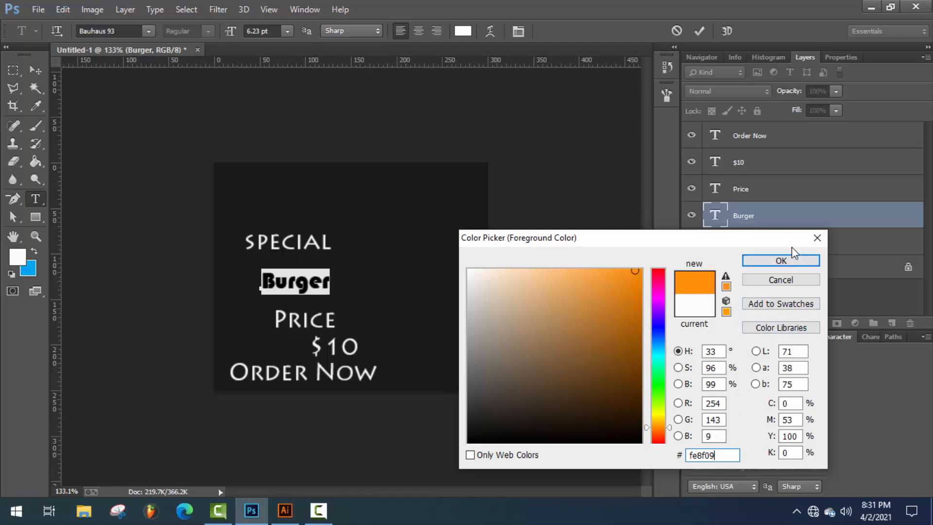
click(787, 259)
click(296, 288)
click(699, 32)
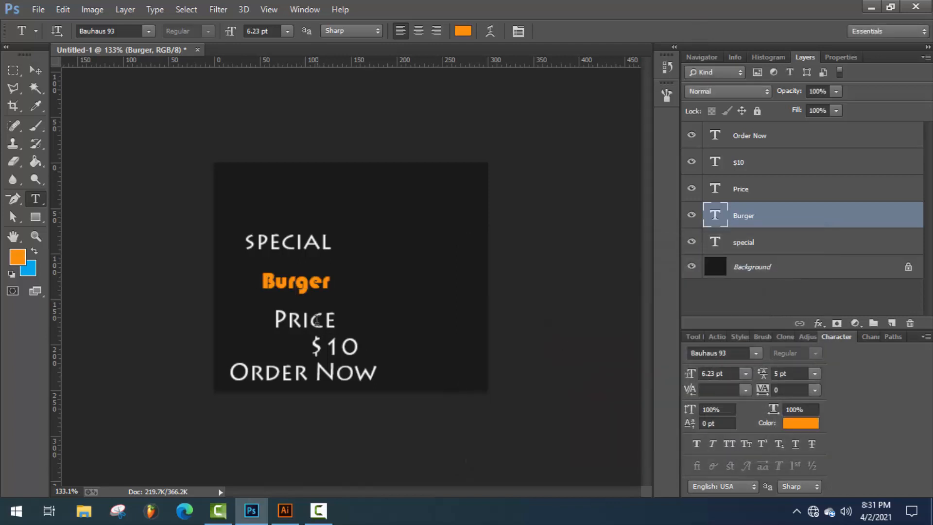
Change the font of the word "Price" to Candara and commit the text edit
drag(271, 320, 358, 319)
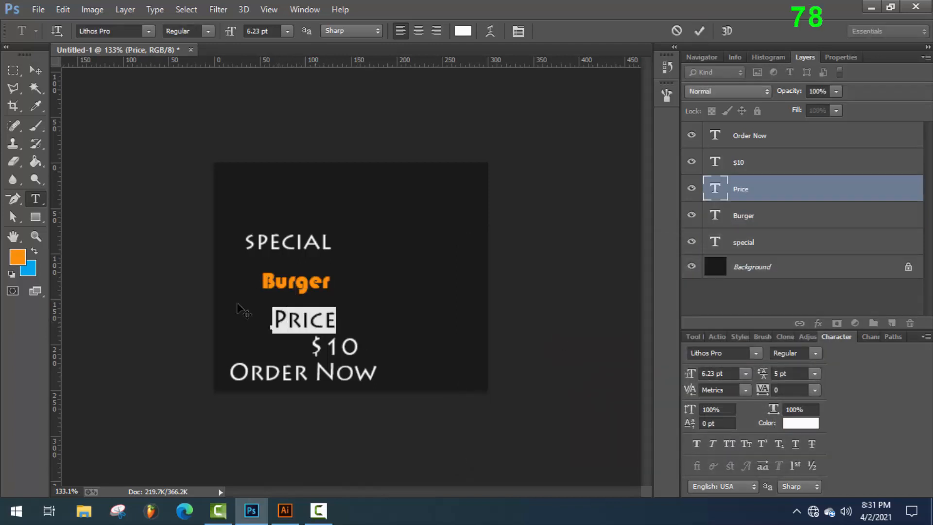
click(148, 31)
scroll(246, 204, up, 15)
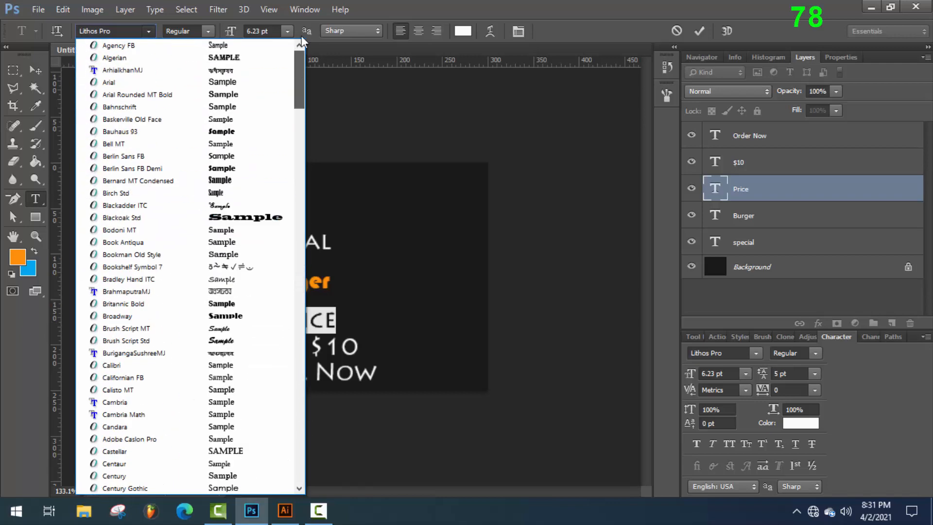
scroll(146, 287, down, 1)
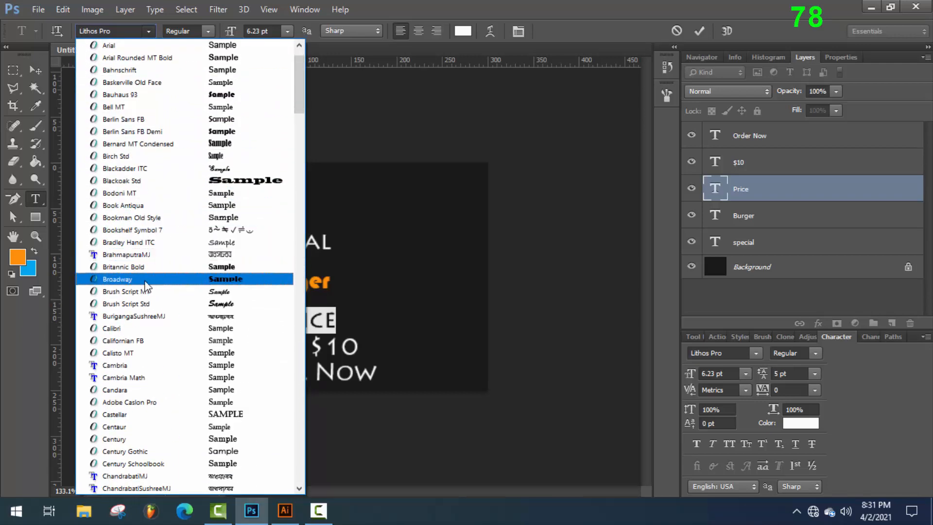
scroll(145, 287, down, 1)
key(Escape)
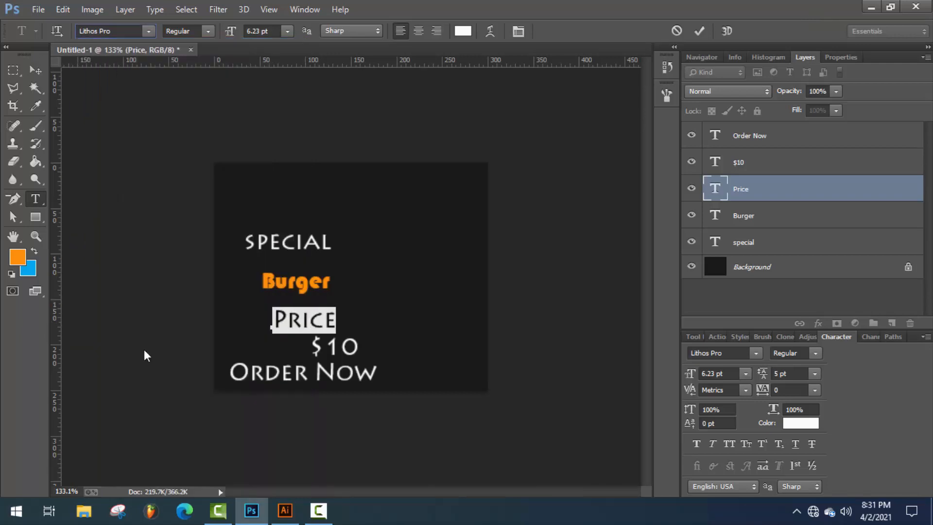
click(291, 320)
click(699, 31)
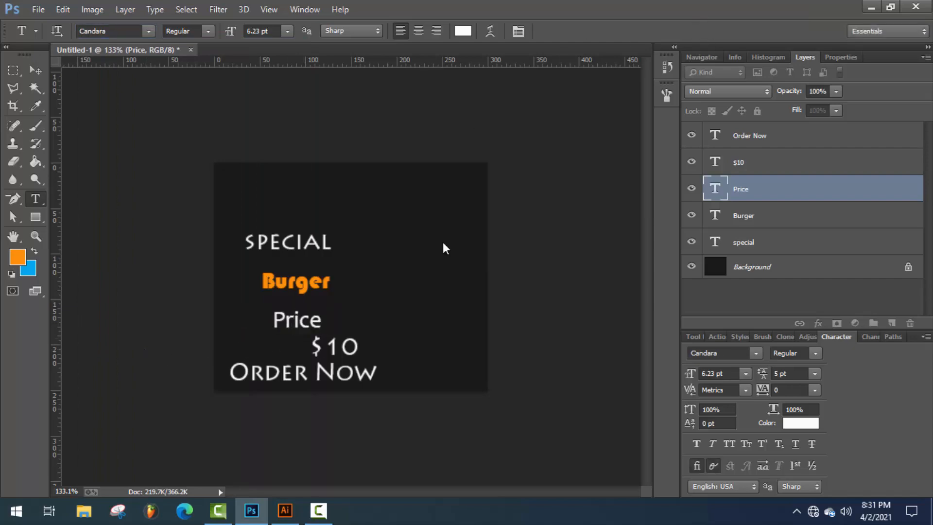
Change the font of the "$10" text to Candara and commit the text edit
click(312, 345)
key(ctrl+a)
click(151, 31)
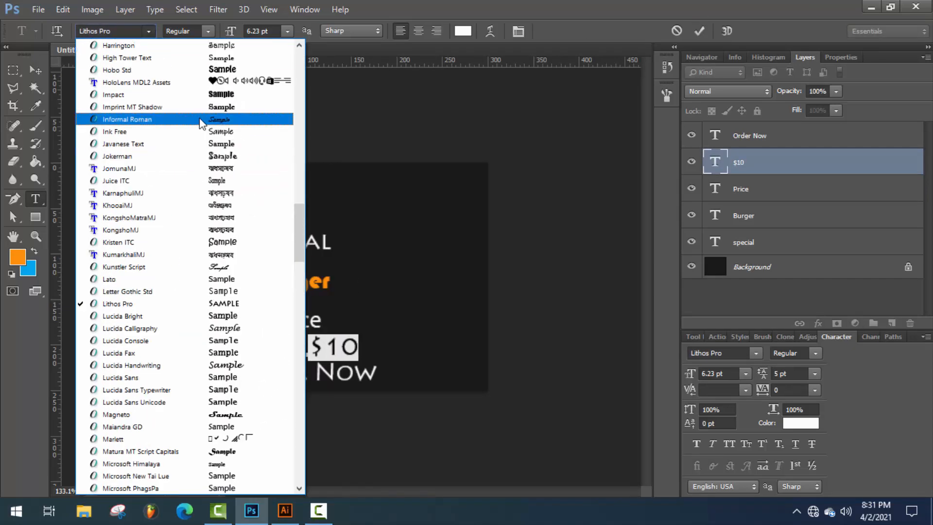
scroll(202, 243, up, 15)
click(195, 428)
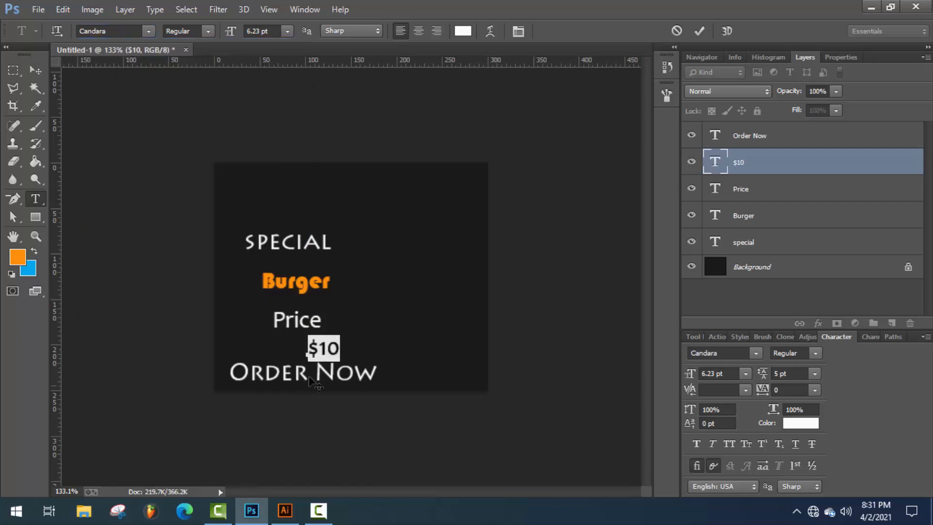
click(699, 31)
Set the "Order Now" text to Candara in the Bold style and commit the edit
click(229, 374)
key(ctrl+a)
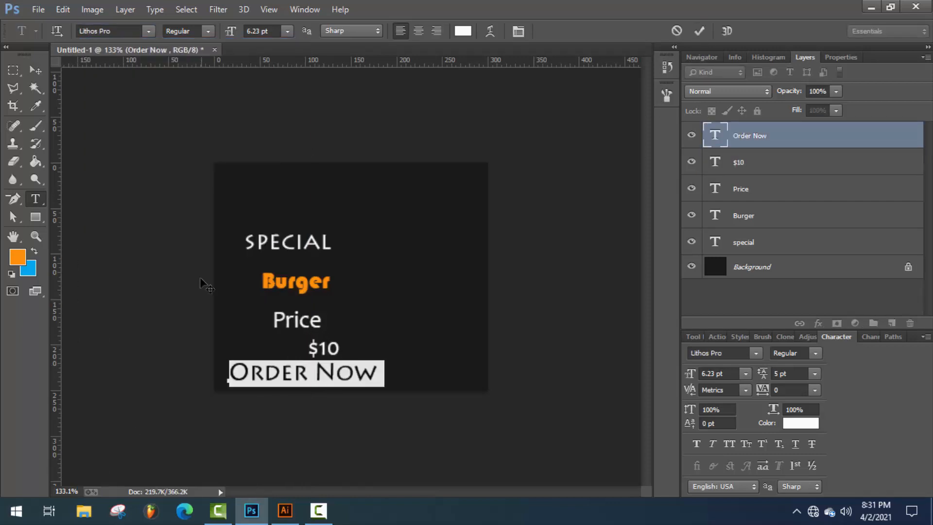
click(149, 31)
scroll(195, 214, up, 15)
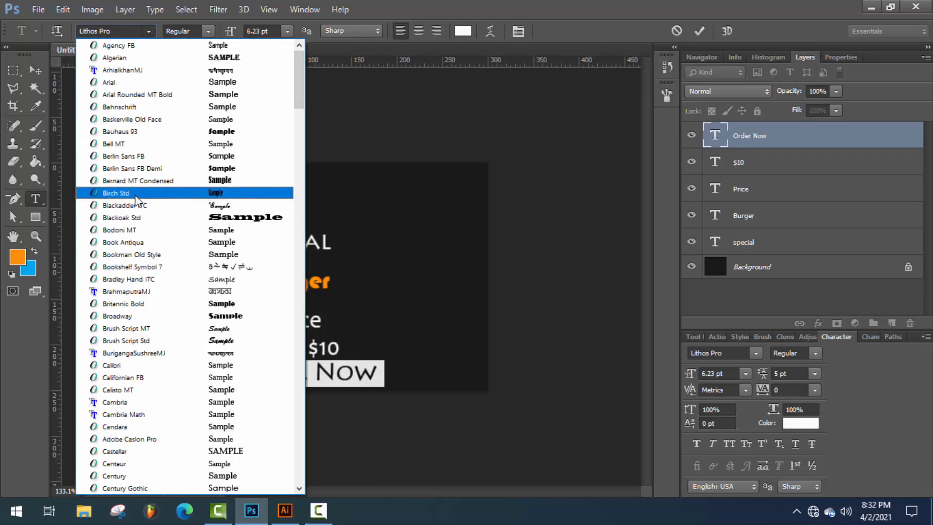
click(141, 427)
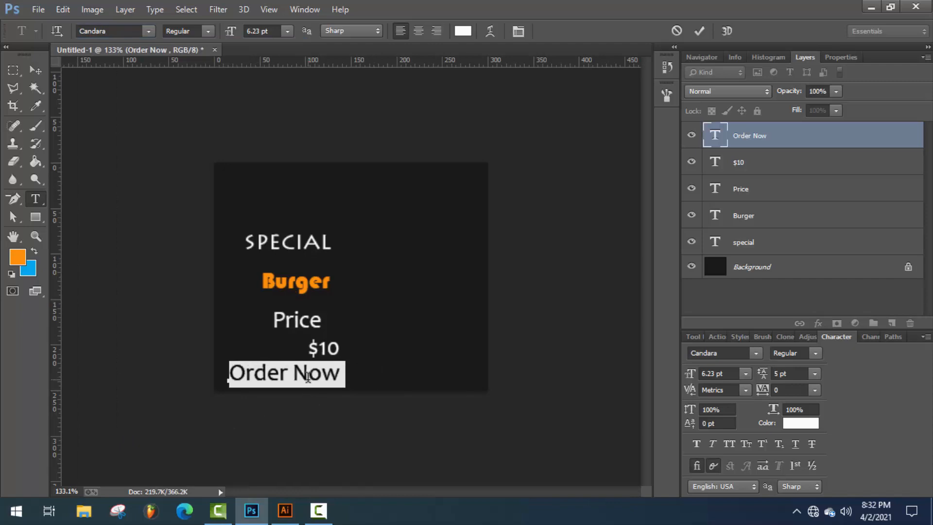
click(206, 32)
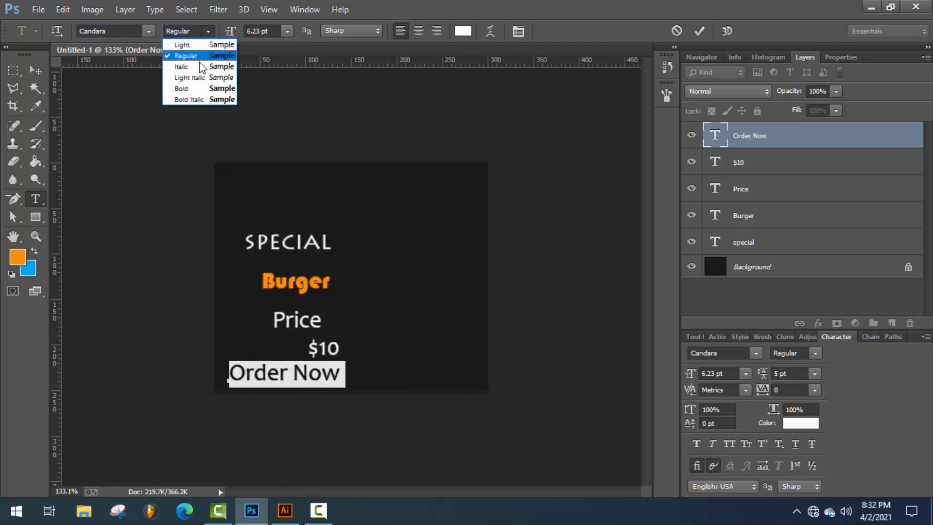
click(196, 89)
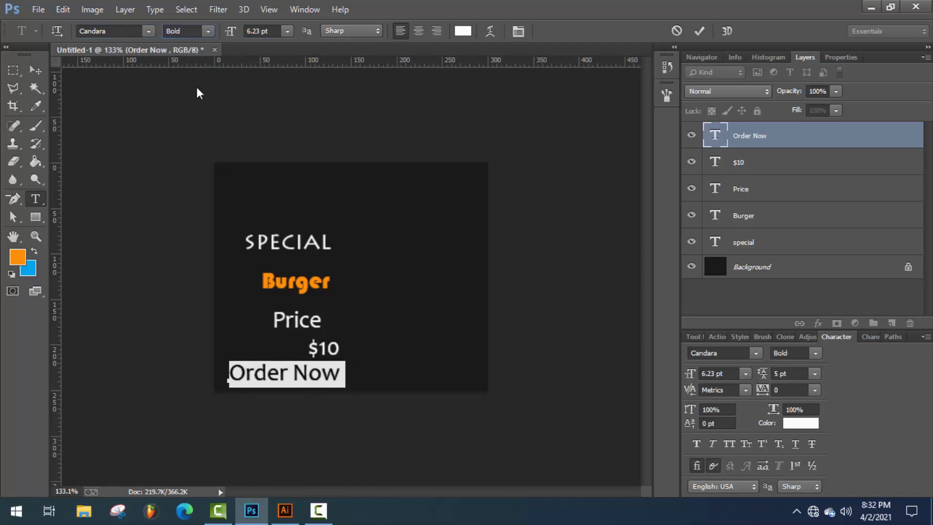
click(704, 30)
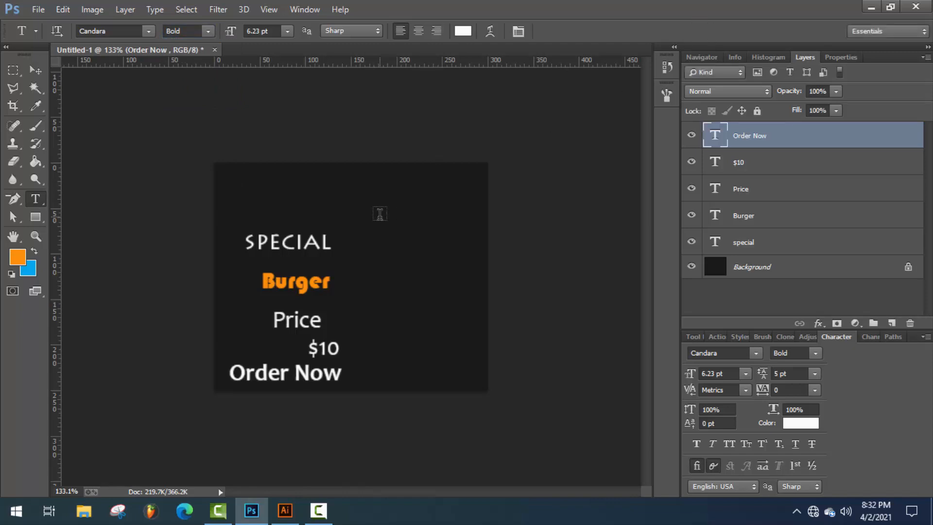
Move "special" to the canvas's upper-left area, then enlarge "Burger" and place it directly below, left edges roughly aligned
click(35, 70)
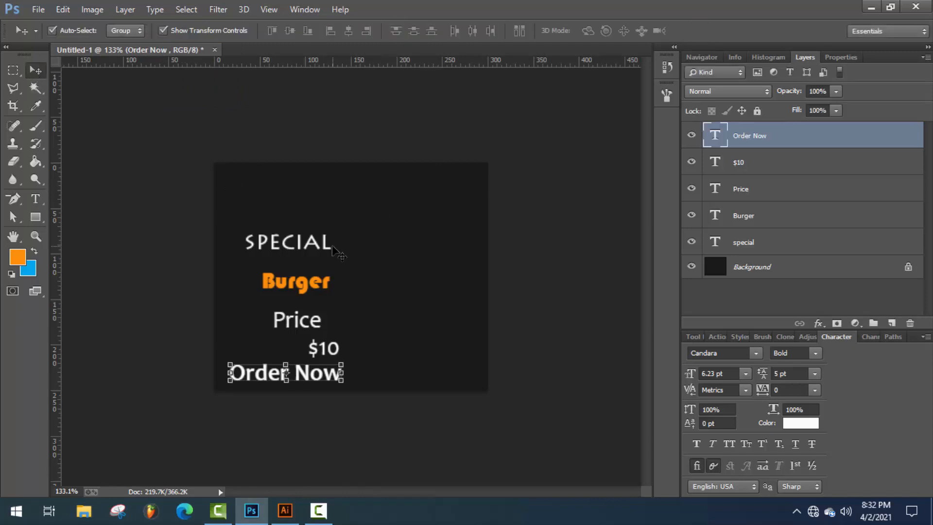
click(309, 246)
drag(311, 247, 296, 206)
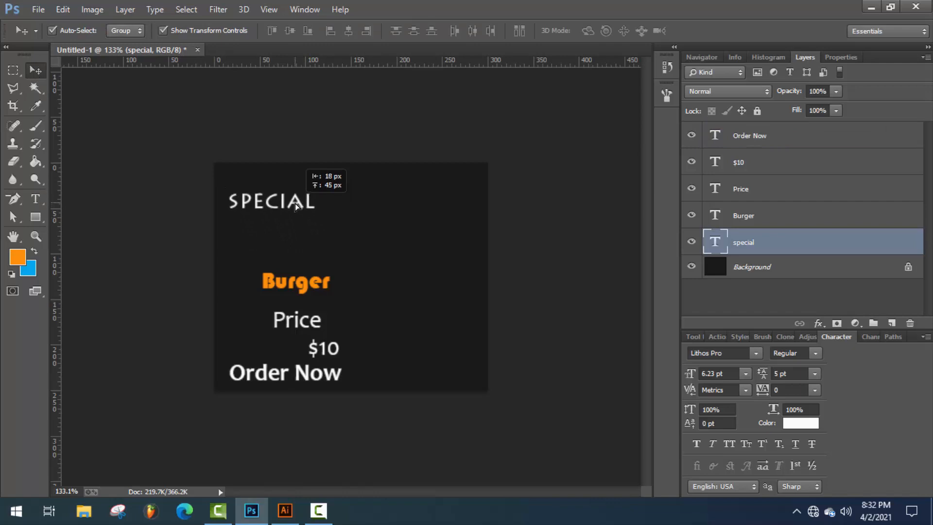
drag(314, 286, 324, 239)
click(617, 31)
Move "Price" and "$10" up beneath "Burger", and shrink "Order Now" to about 5.34 pt below them
click(314, 381)
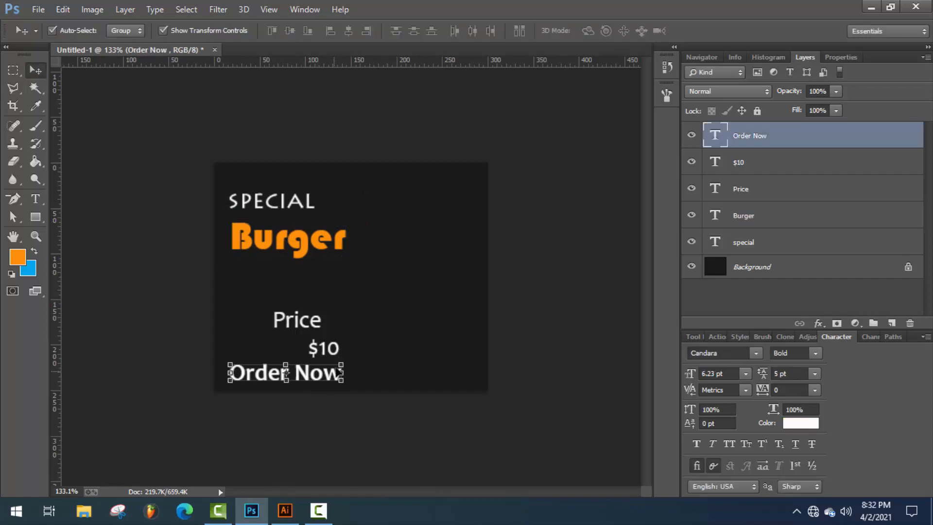
click(333, 371)
drag(334, 361, 275, 317)
click(617, 31)
drag(292, 359, 305, 359)
click(173, 258)
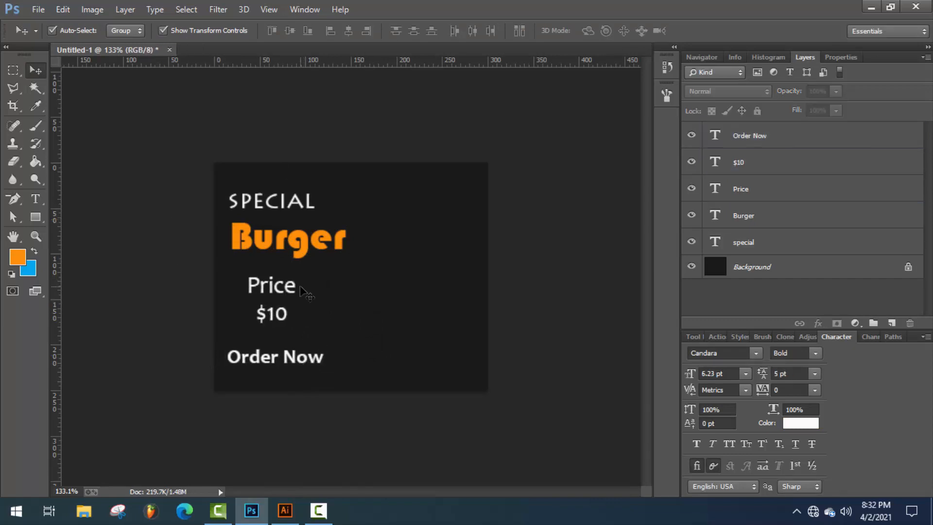
Switch to Illustrator and create a new Letter-size document with the default Print profile
click(283, 511)
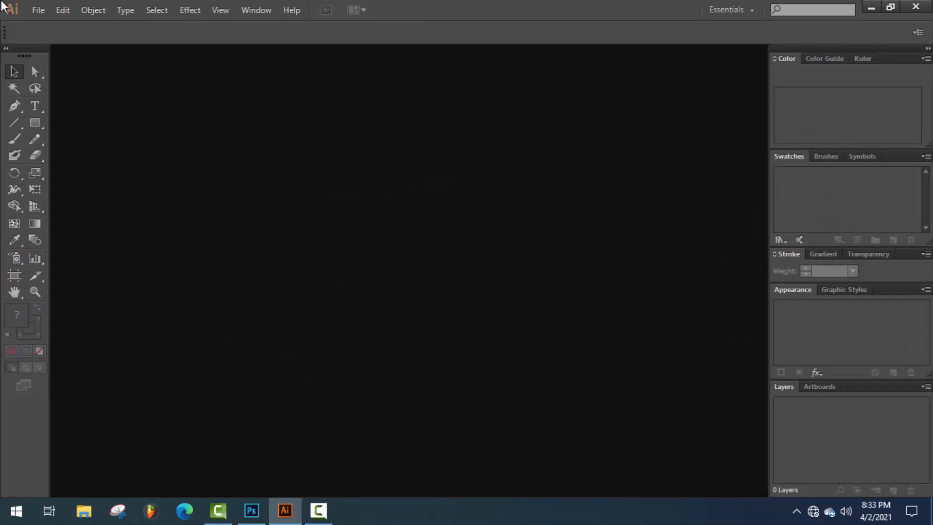
click(39, 10)
click(54, 25)
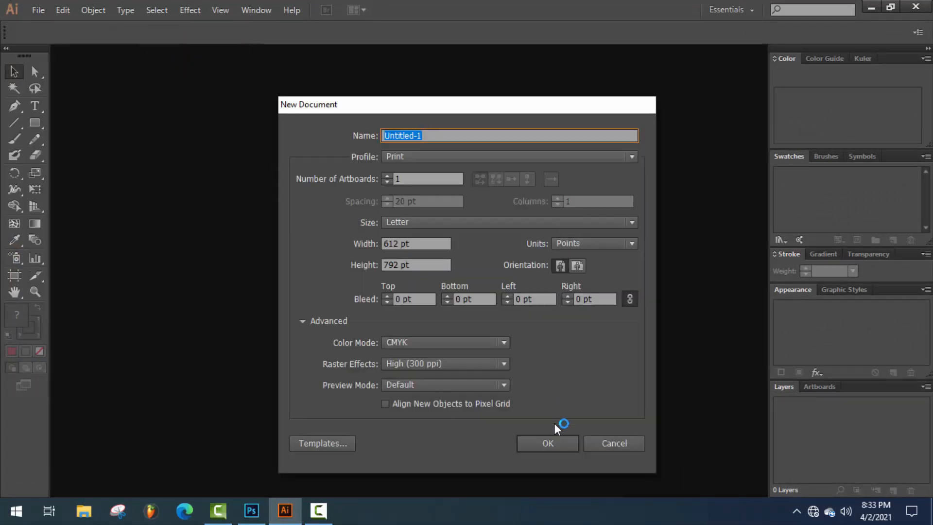
click(547, 442)
Draw a circle with the Ellipse tool near the middle of the artboard and fill it yellow
drag(35, 122, 110, 156)
drag(333, 202, 442, 311)
click(825, 171)
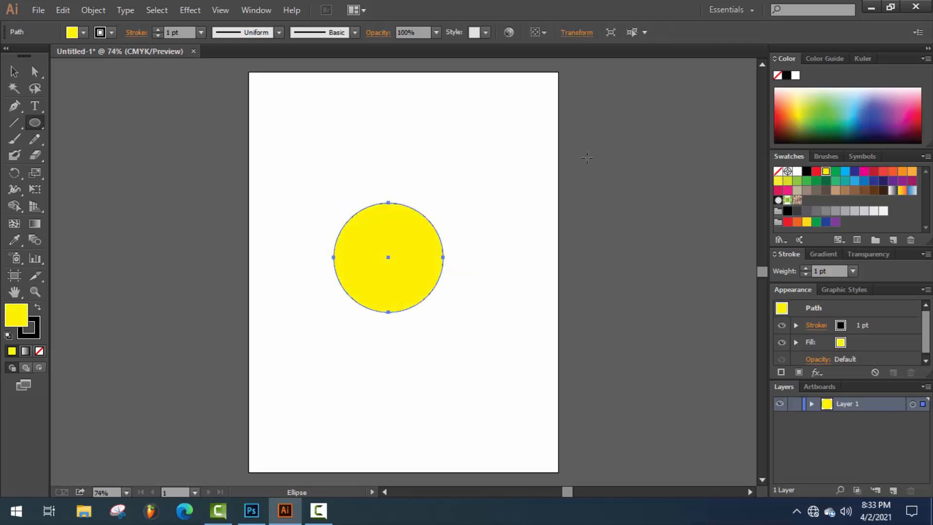
Apply a Zig Zag effect to the circle with relative size 1%, 15 ridges per segment and smooth points
click(190, 14)
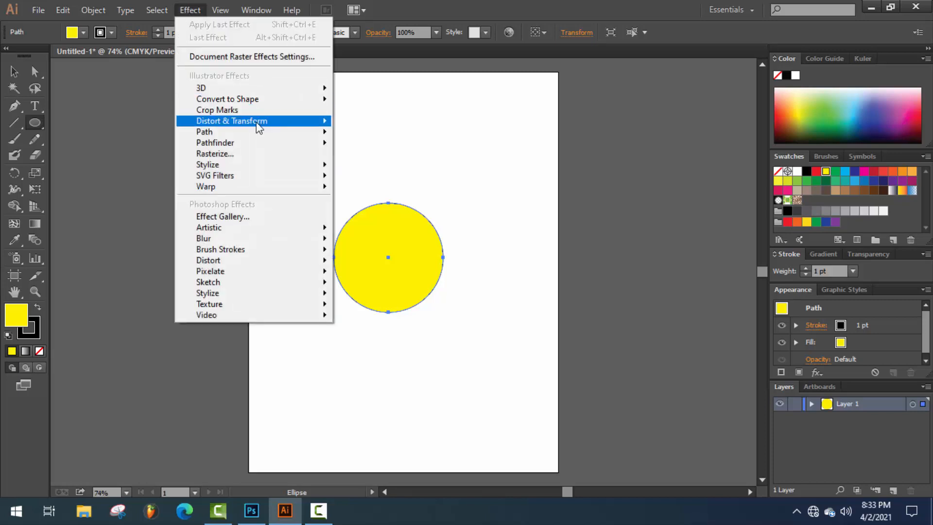
mouse_move(256, 124)
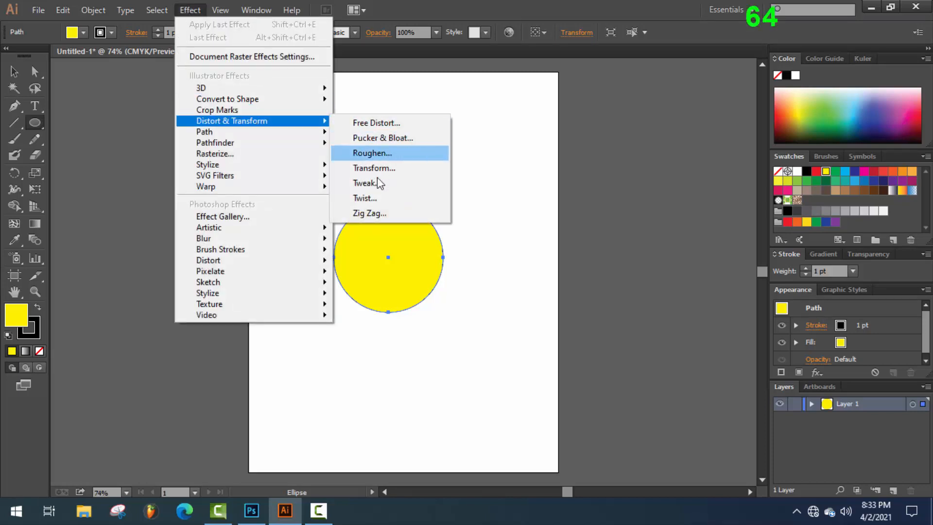
click(368, 213)
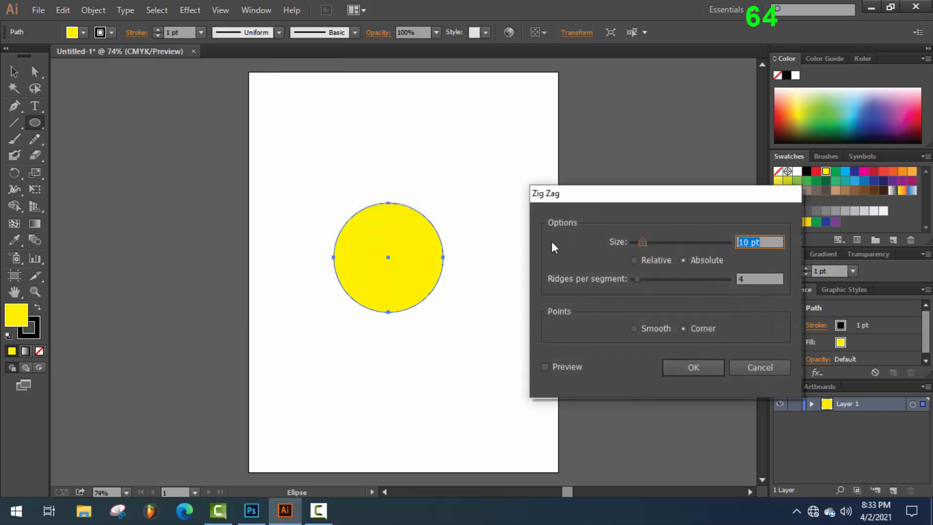
click(634, 261)
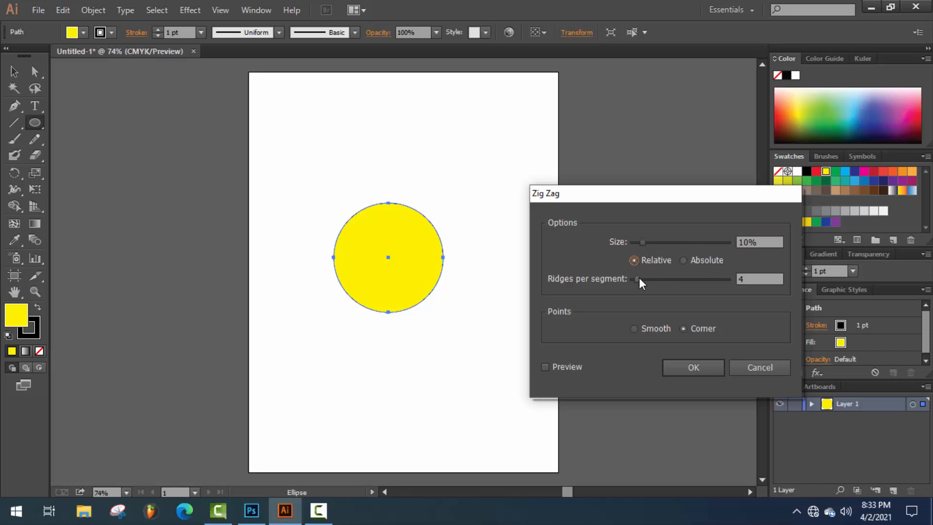
drag(637, 282, 644, 282)
click(545, 368)
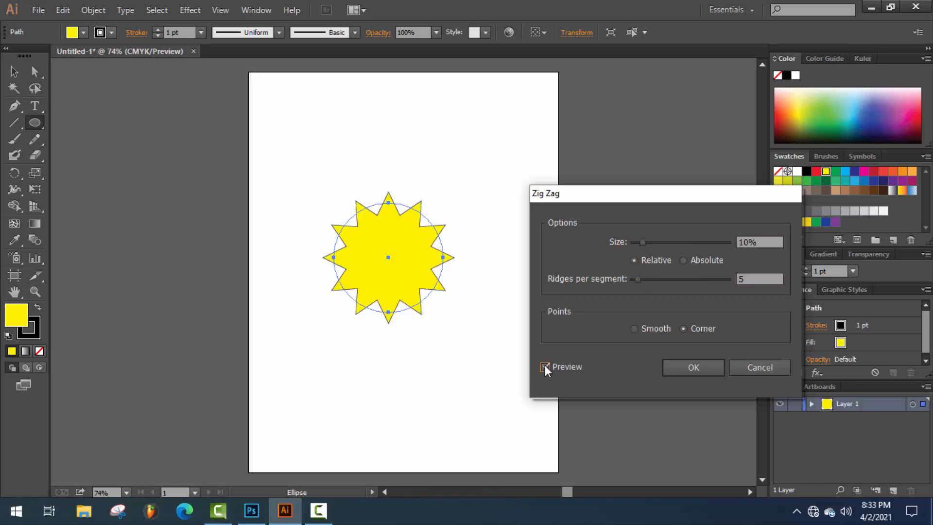
drag(645, 241, 635, 242)
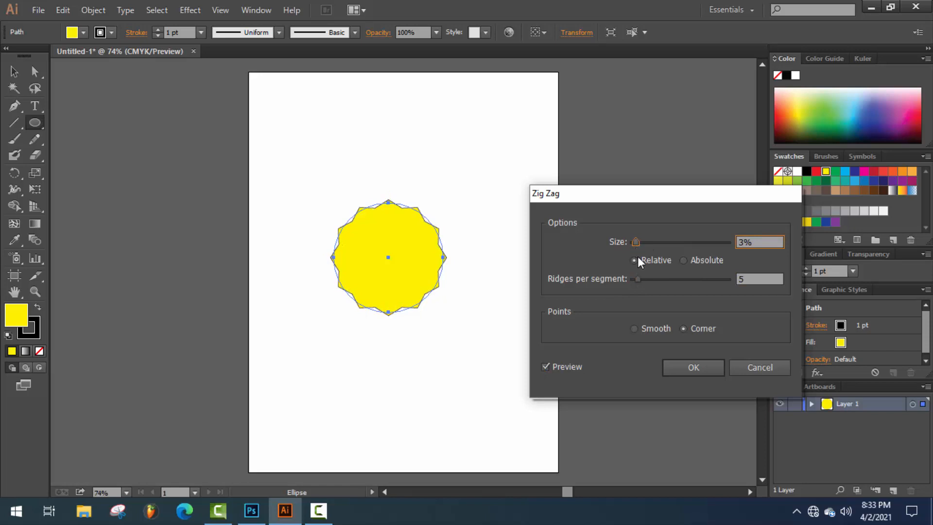
drag(637, 279, 647, 285)
click(634, 329)
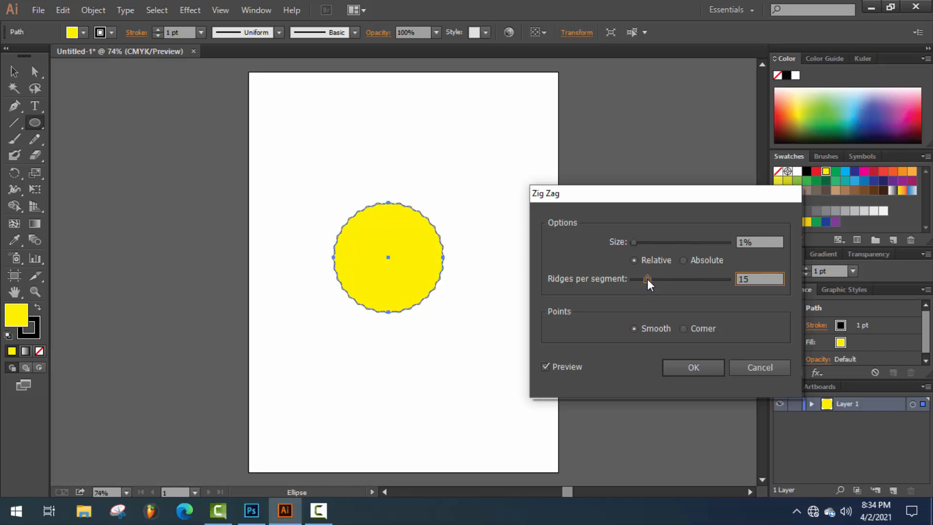
click(699, 369)
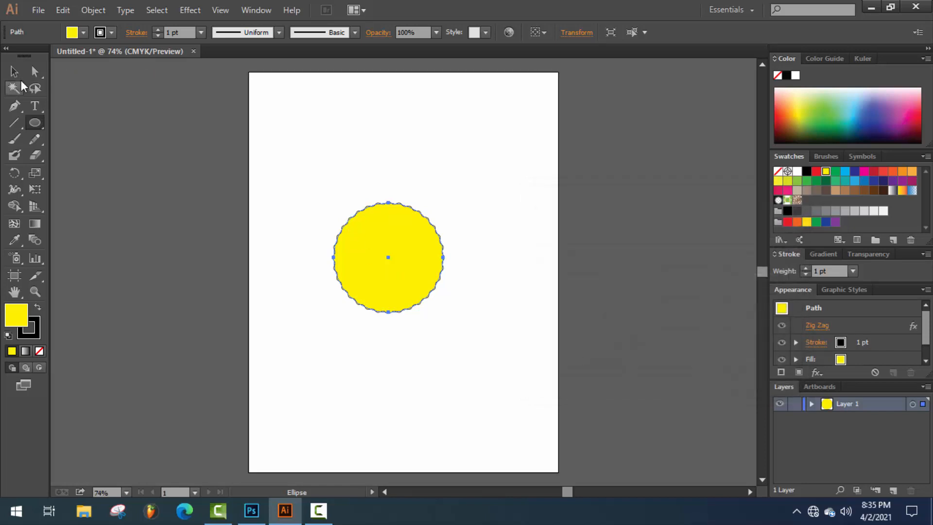
Copy the wavy-edged yellow circle, switch to Photoshop and add a new layer above "Order Now"
click(14, 72)
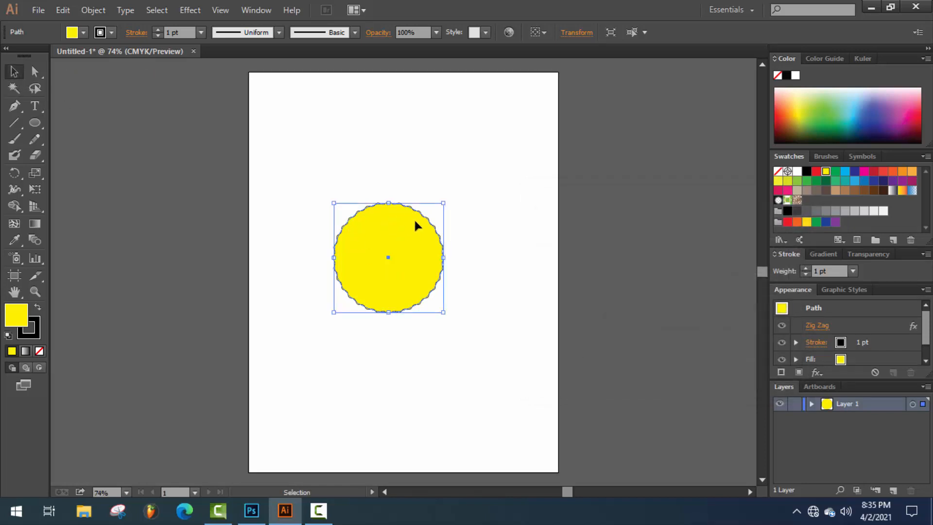
key(ctrl+c)
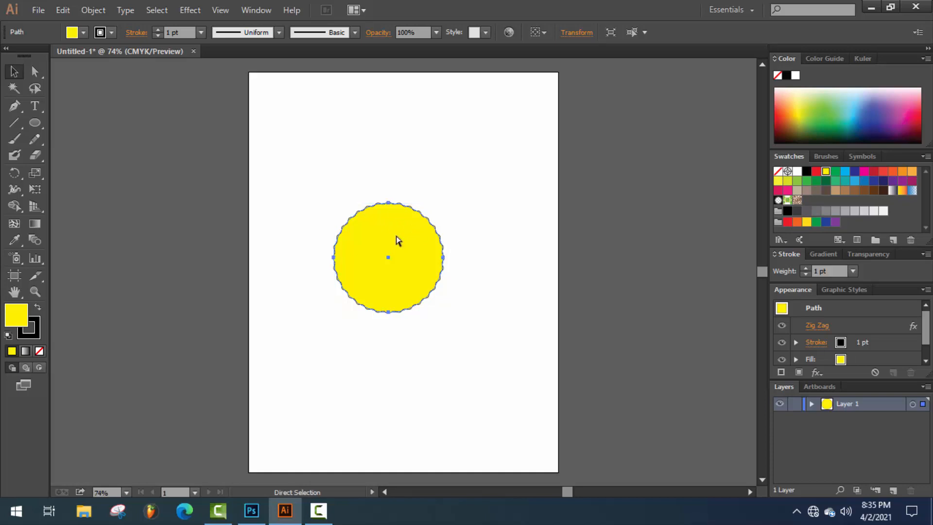
click(251, 512)
click(768, 138)
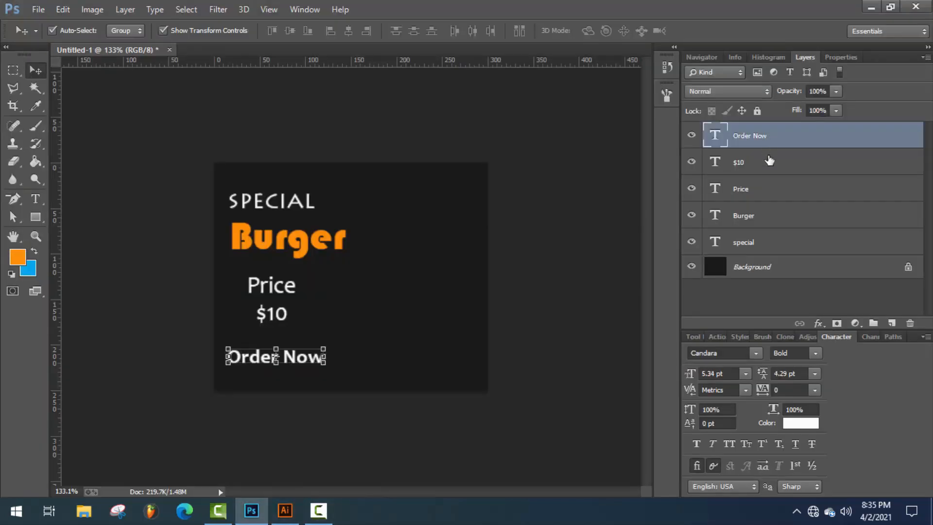
click(892, 323)
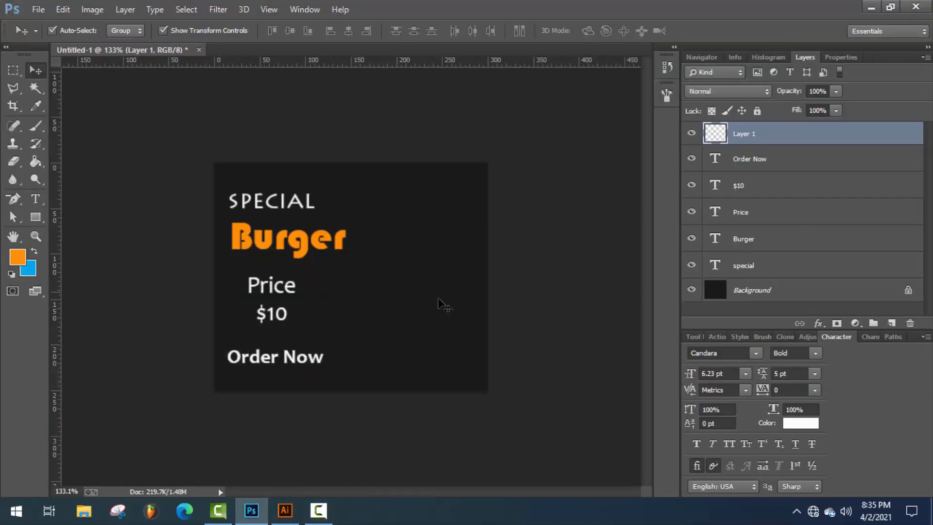
Paste the copied yellow wavy-edged circle into the banner as a Smart Object
click(401, 281)
key(ctrl+v)
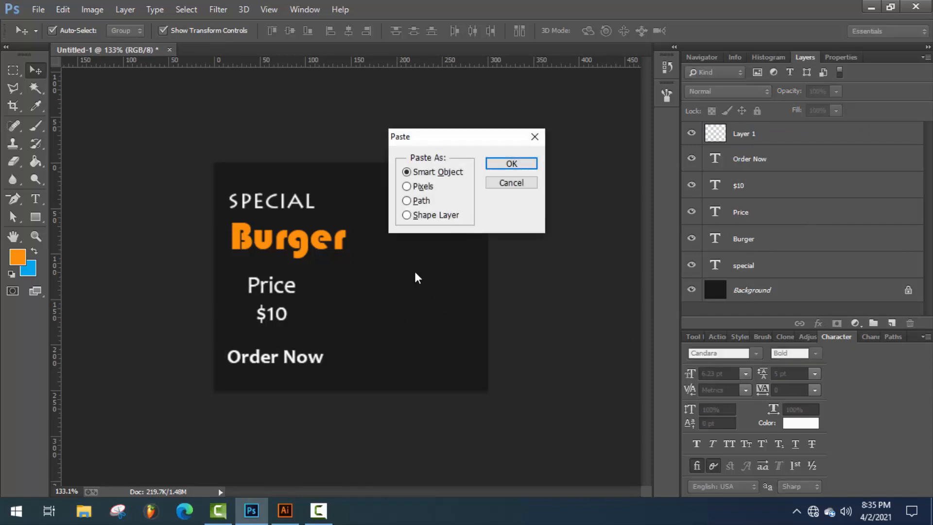
click(511, 165)
key(ctrl+v)
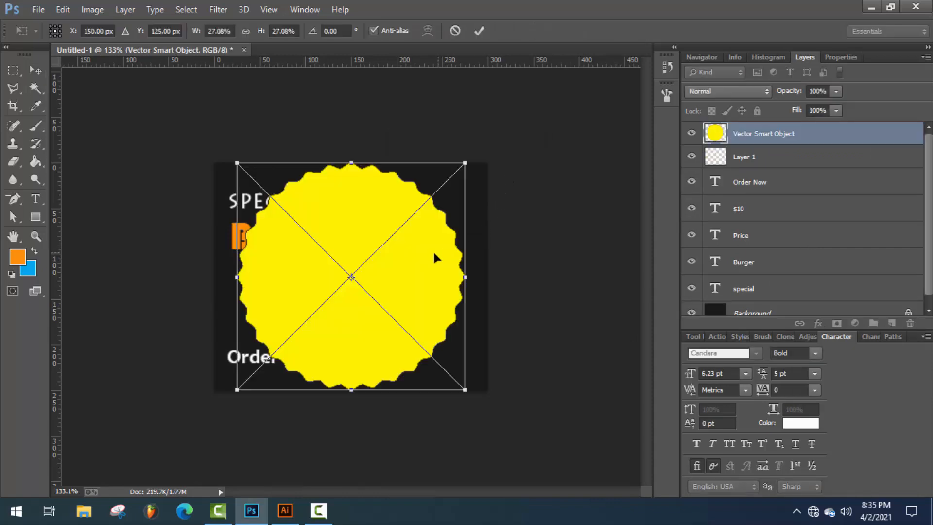
Enlarge the pasted circle to about 30% scale and place it over the banner's right half, extending past the right edge
drag(434, 257, 548, 247)
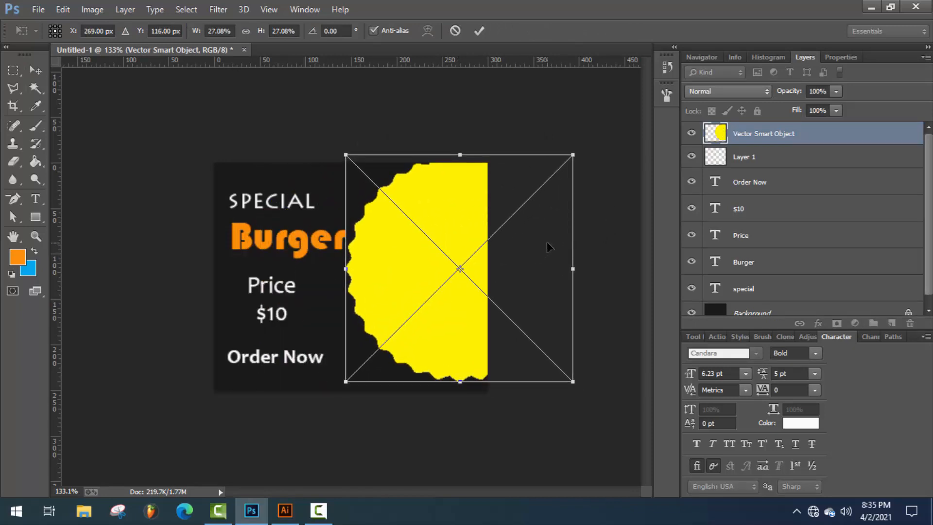
drag(576, 155, 587, 155)
drag(343, 385, 337, 412)
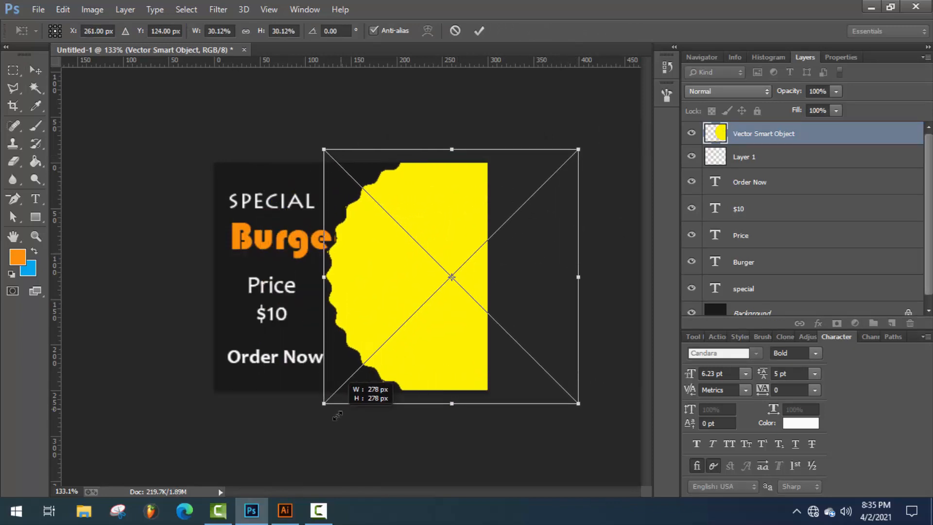
mouse_move(398, 364)
mouse_down()
mouse_move(415, 375)
mouse_move(415, 367)
mouse_up()
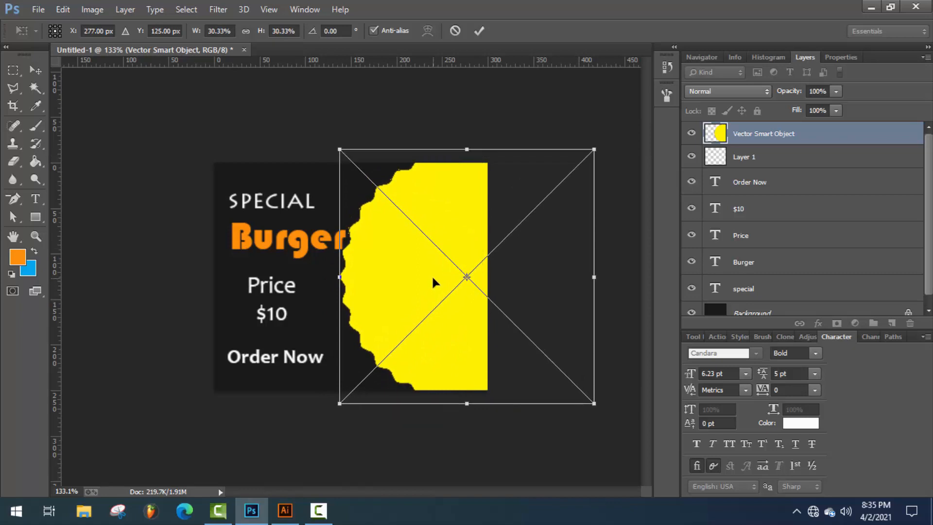
click(479, 30)
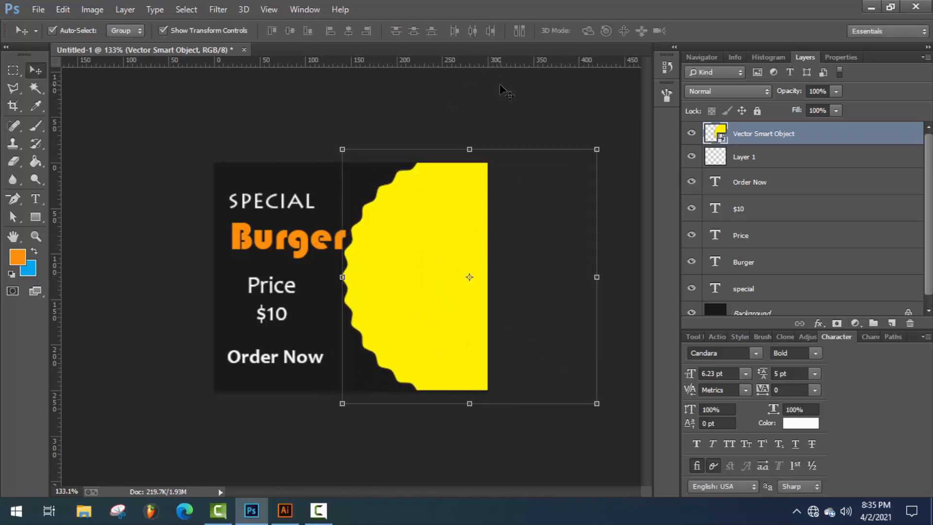
Nudge the yellow circle slightly left so its wavy edge sits at the end of the "Burger" text
key(Right)
key(Right)
key(Right)
key(Left)
key(Left)
key(Left)
key(Left)
key(Left)
key(Left)
key(Left)
key(Left)
key(Left)
key(Left)
key(Left)
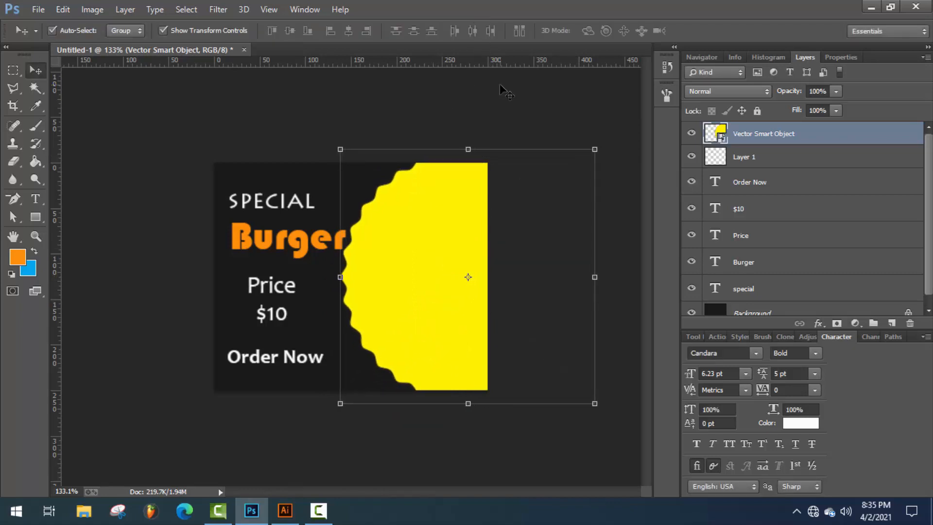
click(500, 123)
Scale down the "SPECIAL" text and place a vertical guide along its left edge
click(306, 200)
scroll(298, 198, up, 3)
drag(303, 159, 281, 173)
drag(267, 183, 268, 183)
drag(56, 233, 189, 233)
key(Return)
Scale "Burger" to about 87%, align it with the vertical guide and move "SPECIAL" down closer above it
click(272, 228)
key(Left)
key(Left)
mouse_move(345, 197)
mouse_down()
mouse_move(317, 206)
mouse_move(328, 197)
mouse_up()
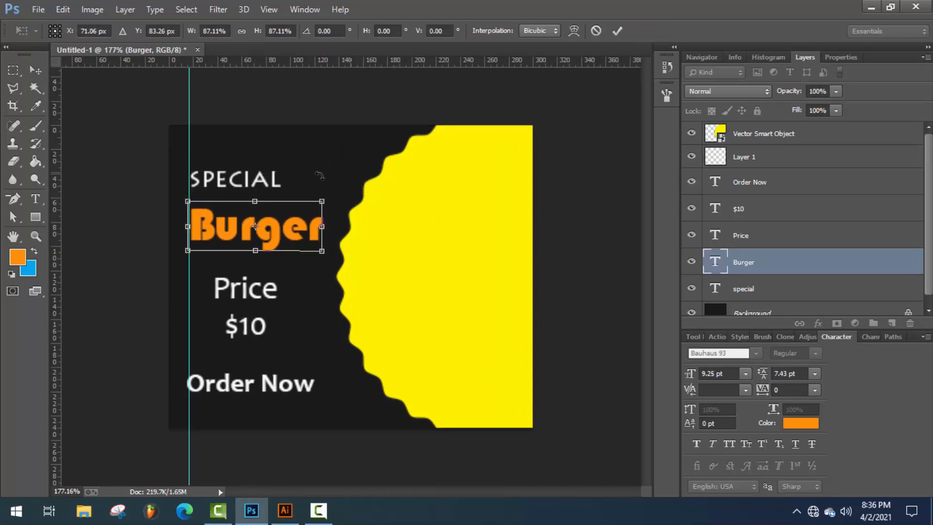
key(Return)
drag(270, 180, 270, 187)
click(261, 228)
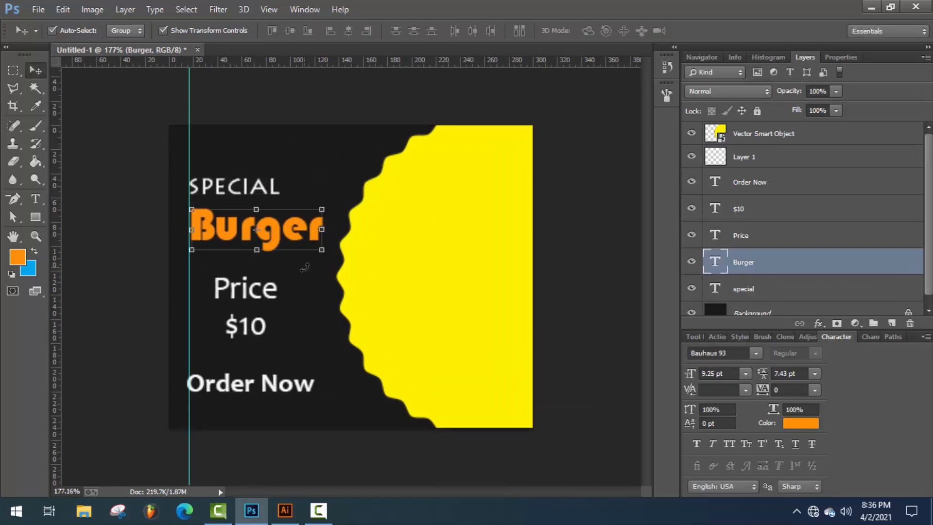
key(Left)
key(Left)
Move "$10" up closer to "Price" and shift "Order Now" slightly up and to the left
click(285, 334)
click(264, 293)
drag(256, 333, 256, 324)
drag(259, 391, 258, 384)
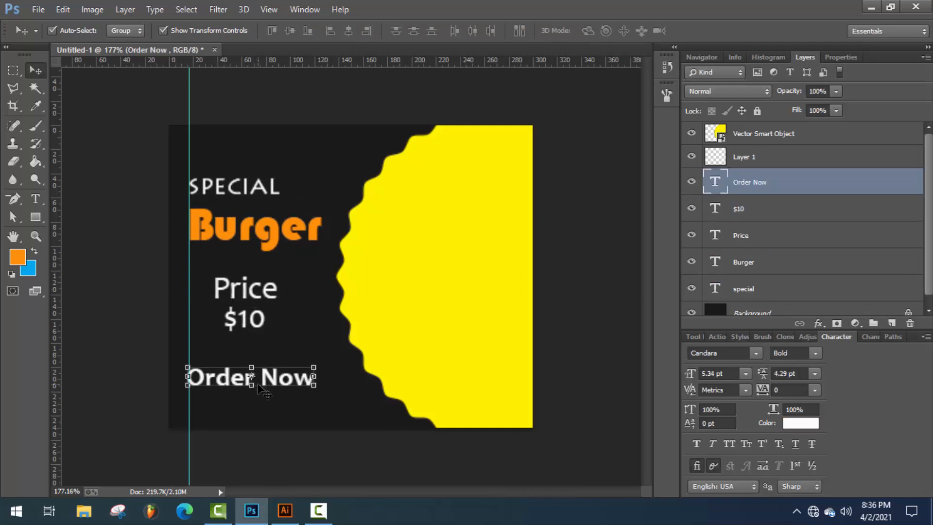
key(Left)
key(Left)
key(Left)
key(Left)
key(Left)
key(Left)
Add a new layer above "$10" and draw a 10 px radius rounded rectangle about 131 x 27 px behind "Order Now"
click(772, 214)
click(892, 323)
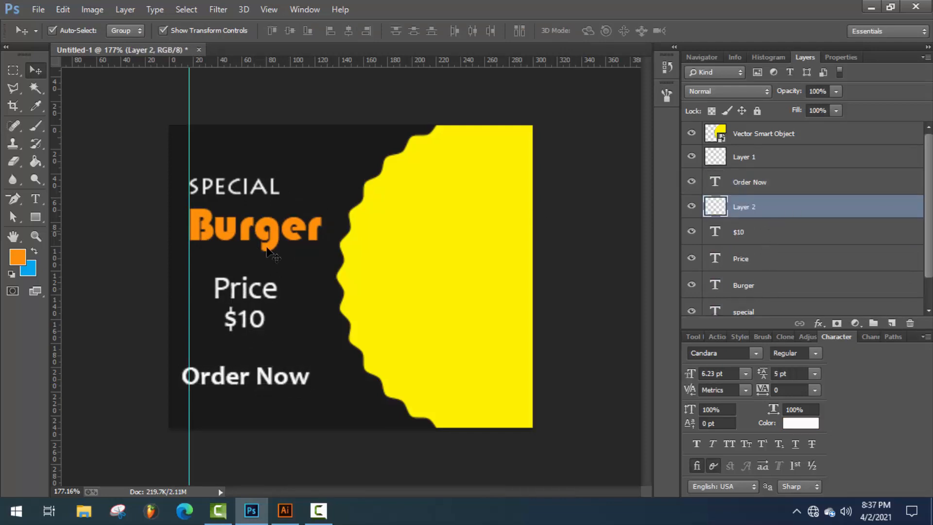
click(38, 217)
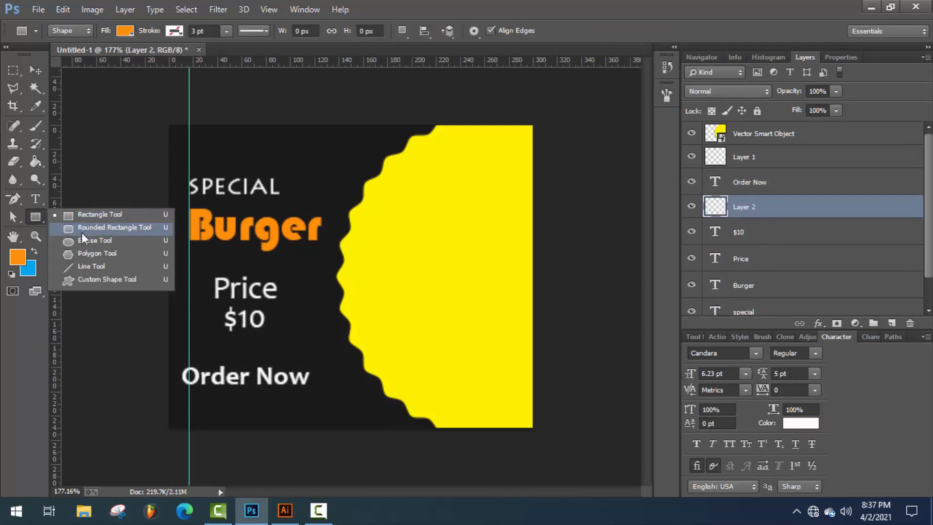
click(105, 227)
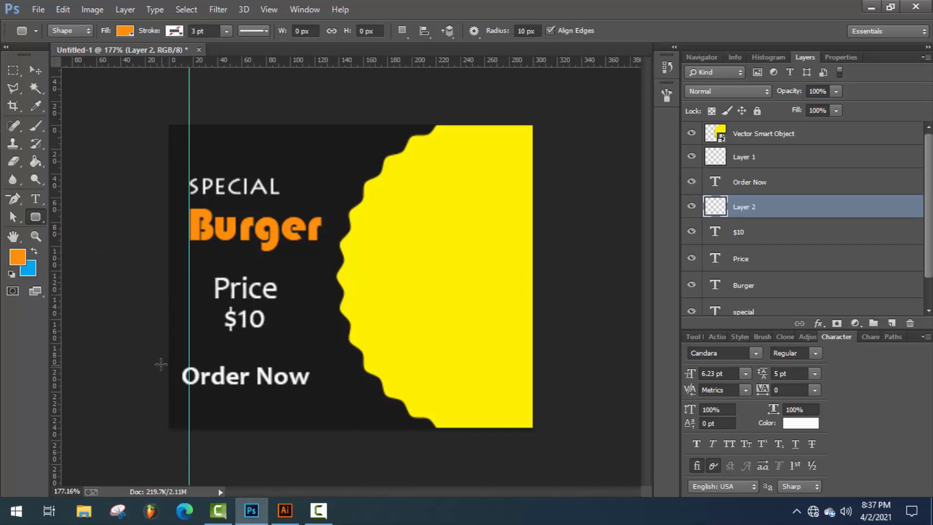
drag(160, 357, 319, 389)
Move the rounded rectangle behind "Order Now" down 3 px and fill it white
click(126, 34)
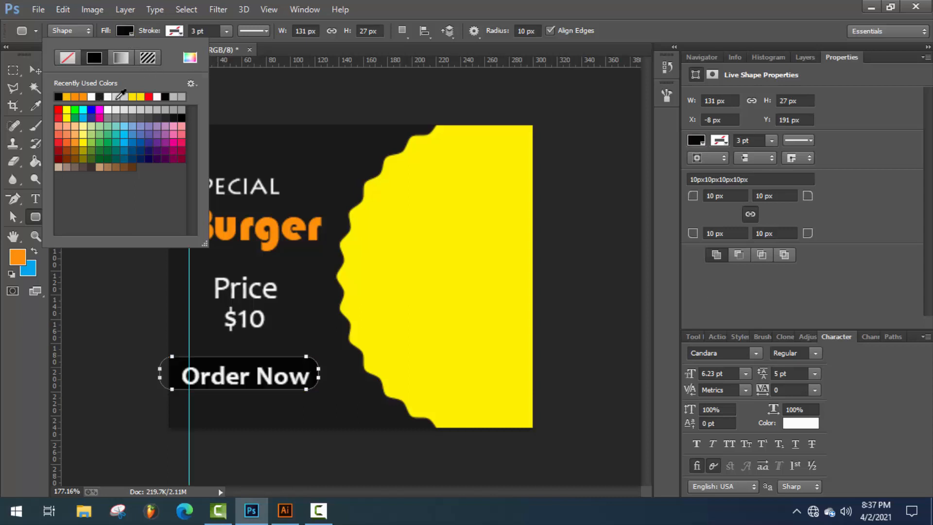
click(108, 96)
click(35, 70)
key(Down)
key(Down)
key(Down)
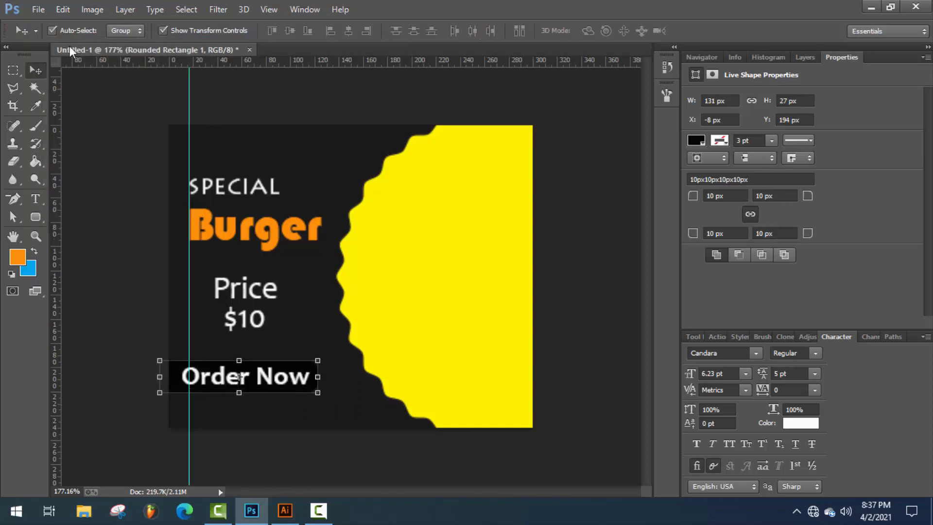
click(36, 218)
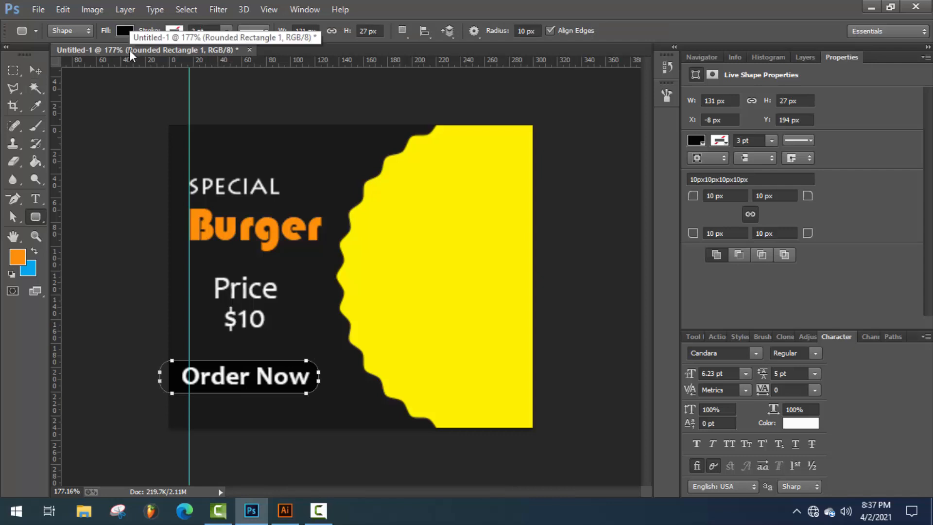
click(122, 30)
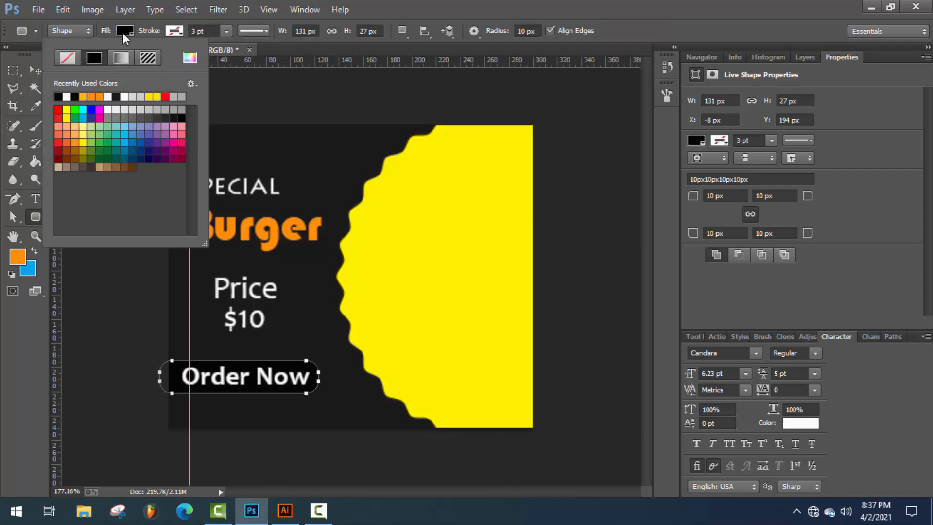
click(108, 96)
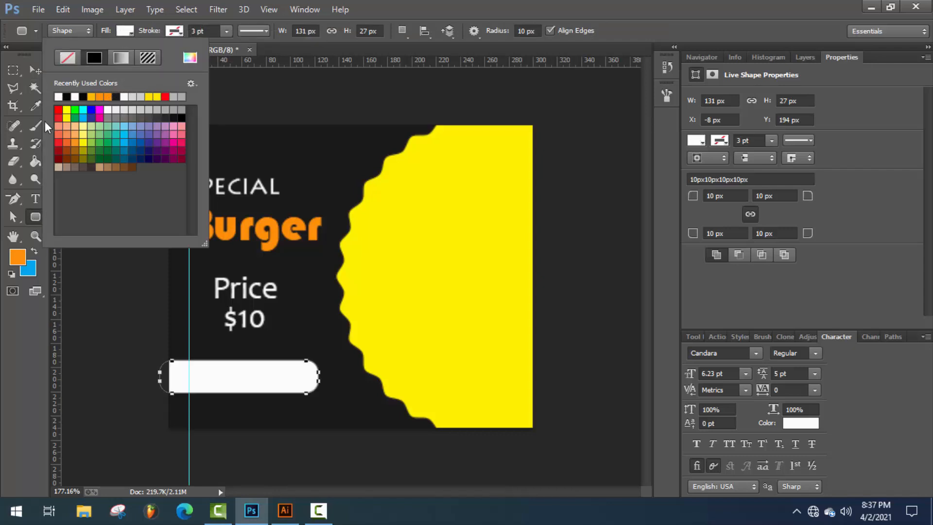
click(31, 66)
Change the colour of the whole "Order Now" text to black (000000)
click(38, 196)
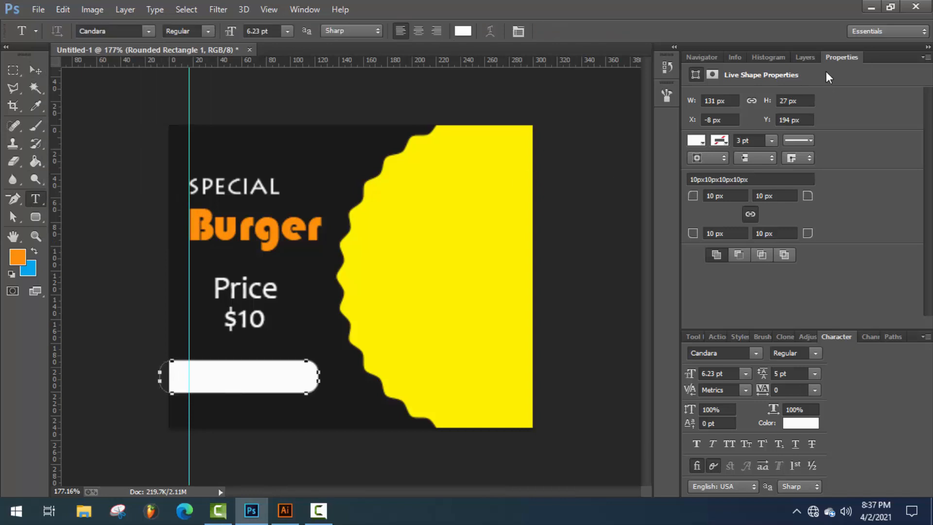
click(804, 56)
click(766, 188)
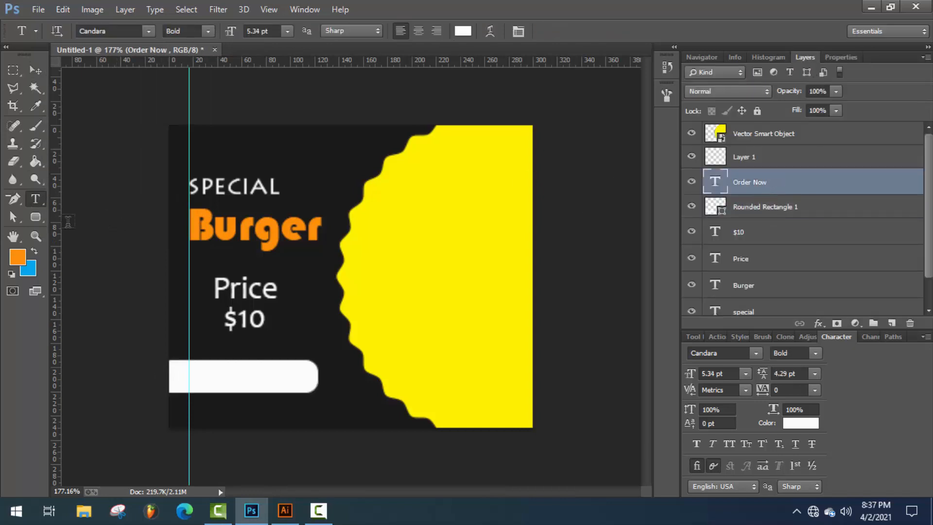
click(229, 379)
key(ctrl+a)
click(17, 257)
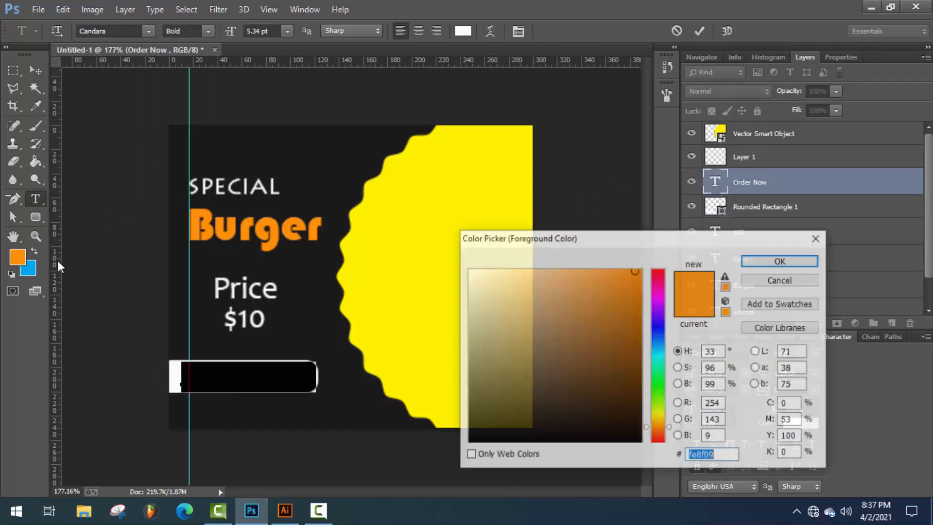
text(000000)
click(760, 260)
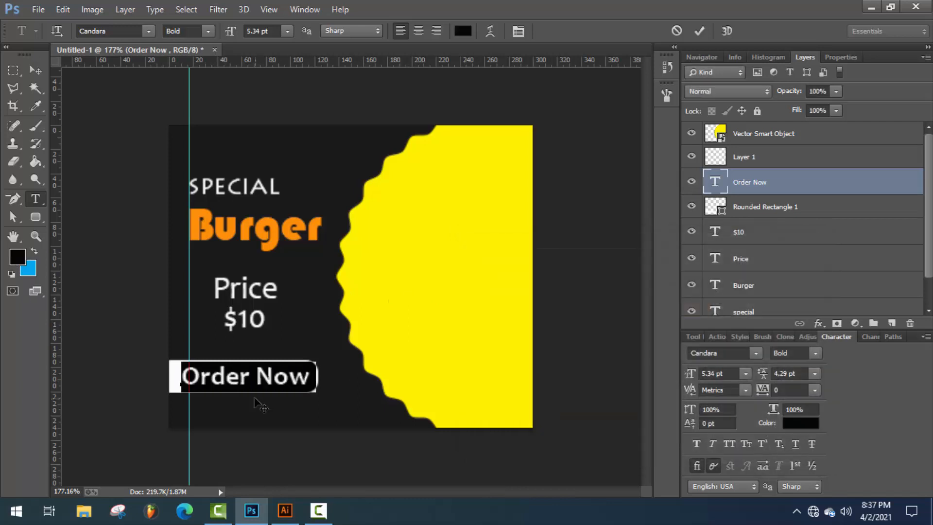
Reposition the "Order Now" text so it sits centred on the visible part of the white button
click(255, 398)
drag(269, 405, 267, 404)
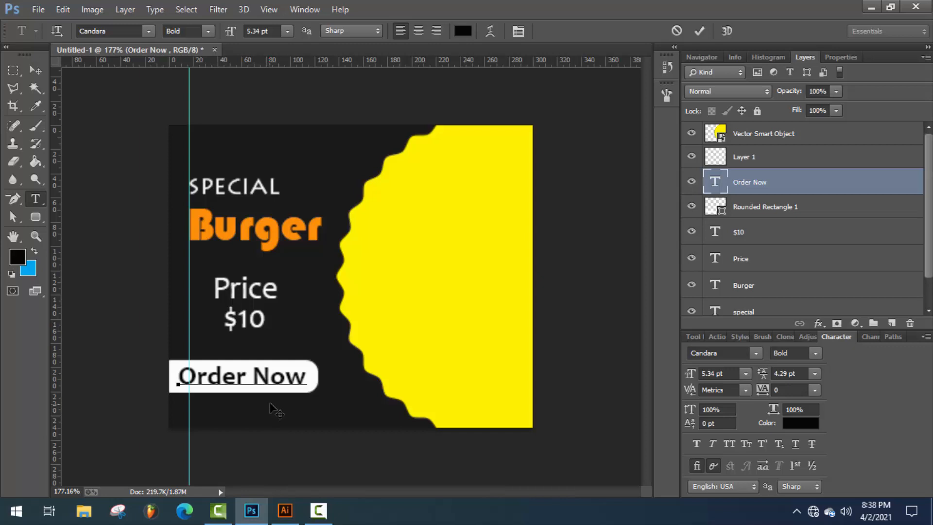
drag(270, 405, 269, 404)
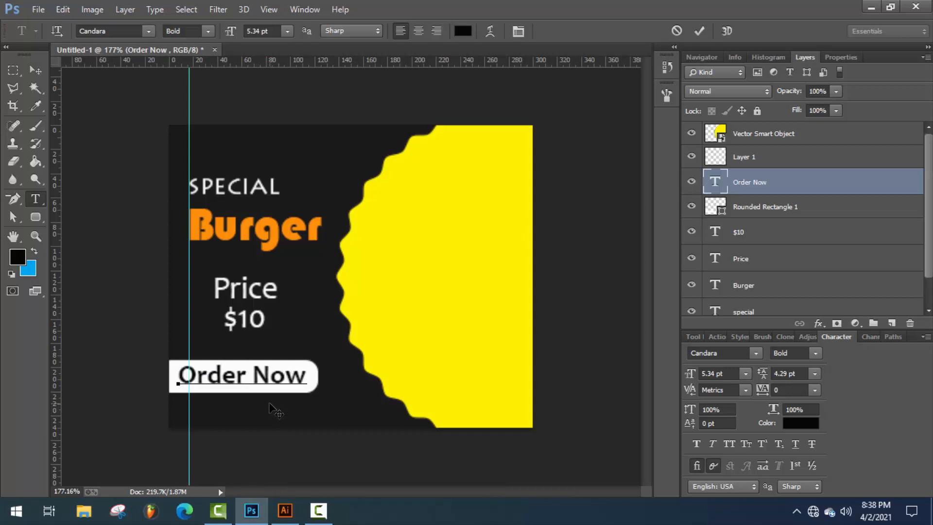
click(699, 31)
click(38, 74)
key(Down)
key(Right)
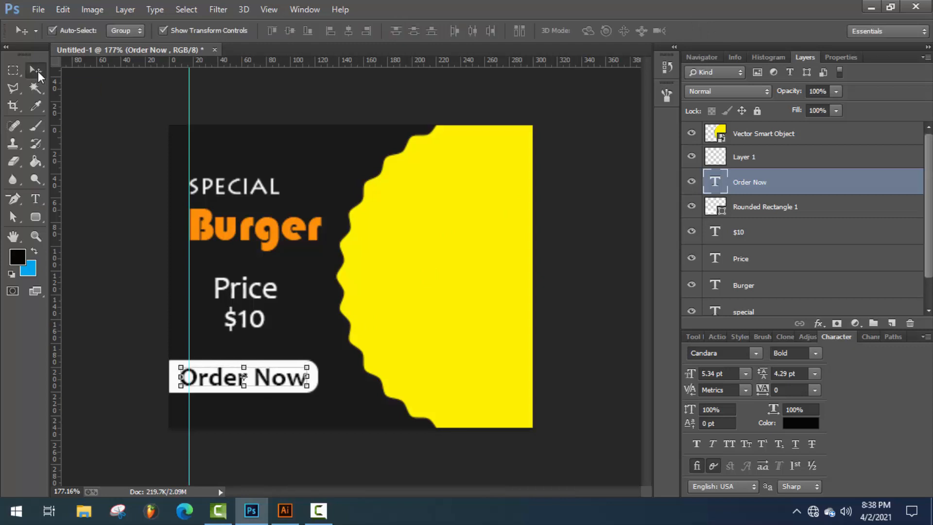
Move the "Price" and "$10" texts together 6 px left and 2 px up
click(257, 293)
ctrl+click(742, 233)
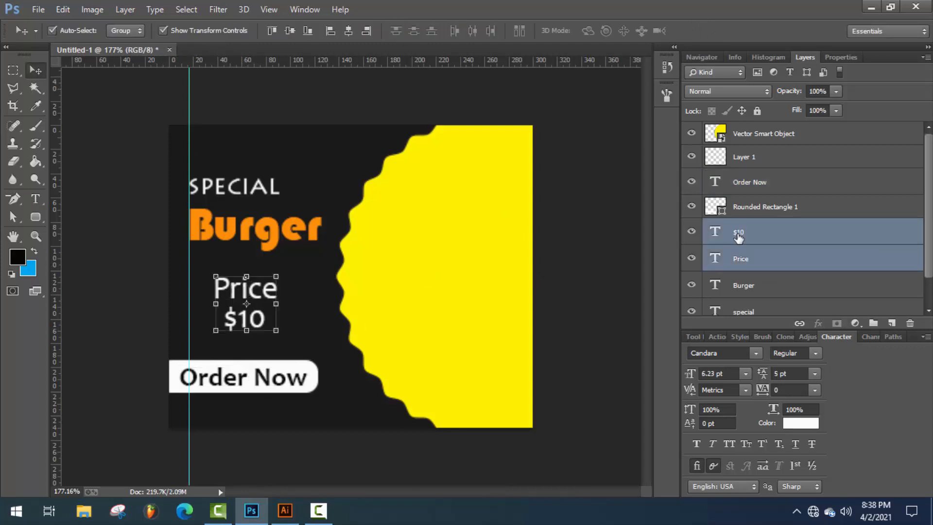
key(Left)
key(Left)
key(Left)
key(Left)
key(Left)
key(Left)
key(Up)
key(Up)
key(Up)
key(Down)
Draw a rounded rectangle about 49 x 49 px with 10 px corner radii over the price text
drag(37, 217, 73, 227)
drag(219, 271, 294, 325)
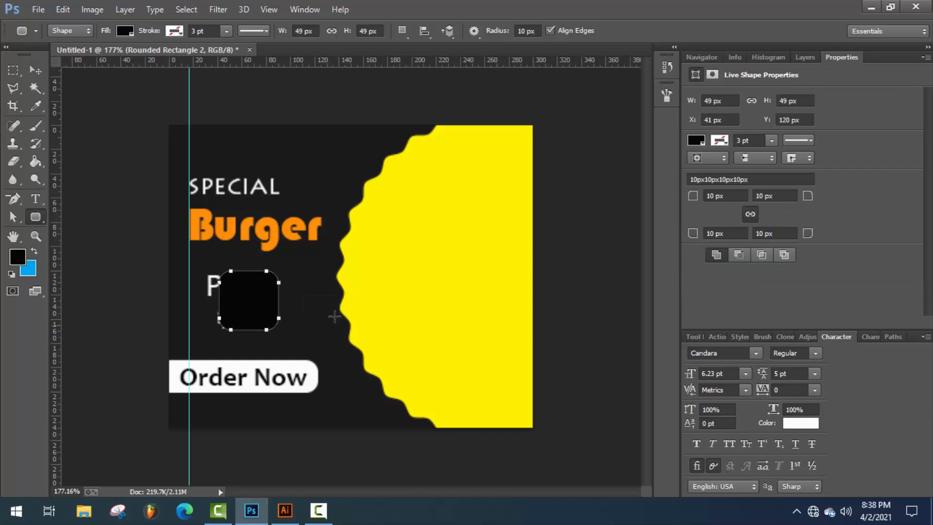
click(717, 194)
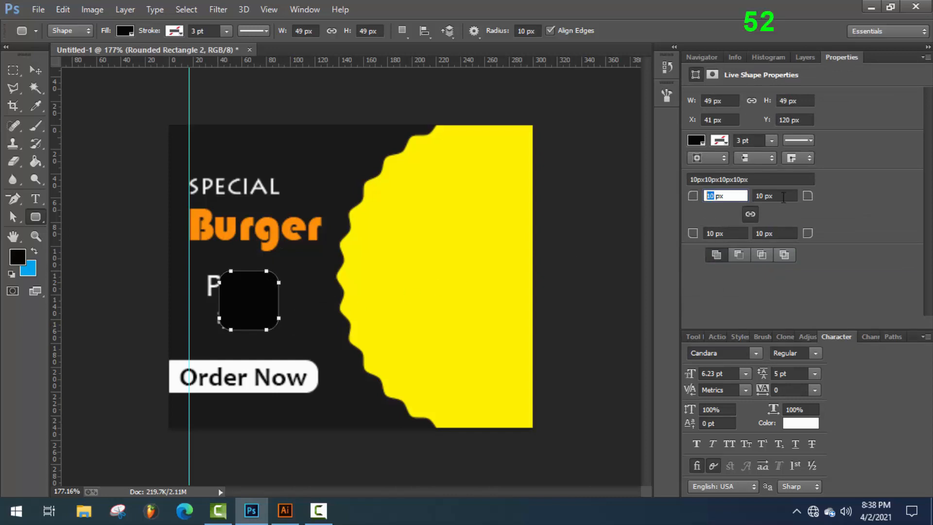
key(Tab)
key(Tab)
key(Tab)
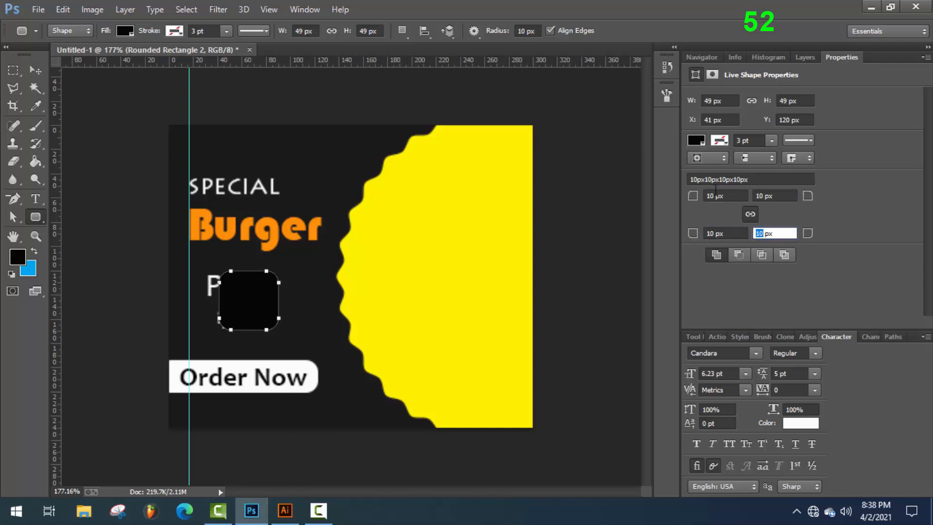
Give the rounded square over the price no fill and a 0.24 pt stroke in the "Burger" text's orange (fe8f09)
click(124, 32)
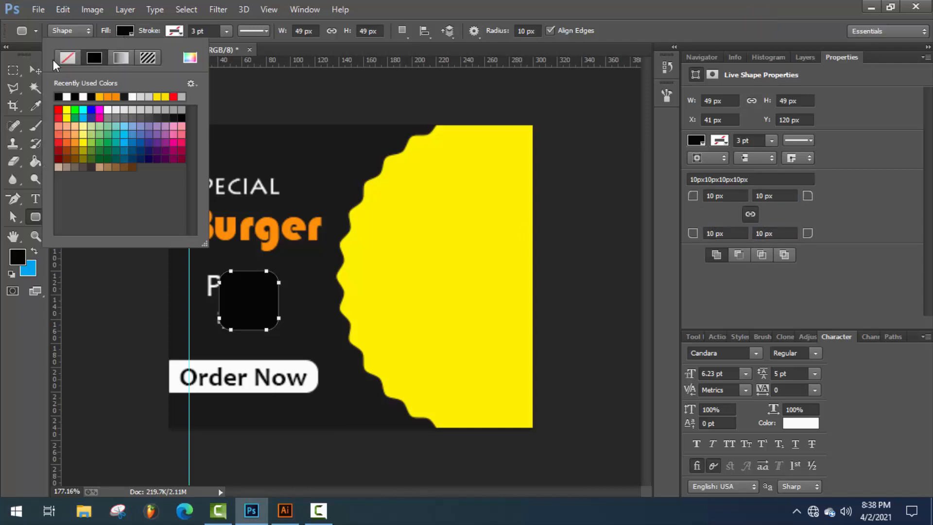
click(65, 59)
click(175, 31)
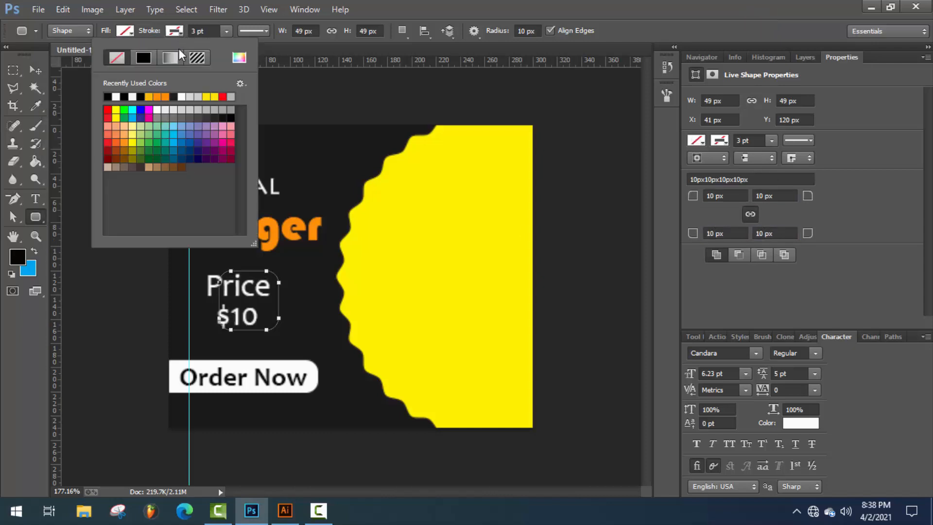
click(239, 58)
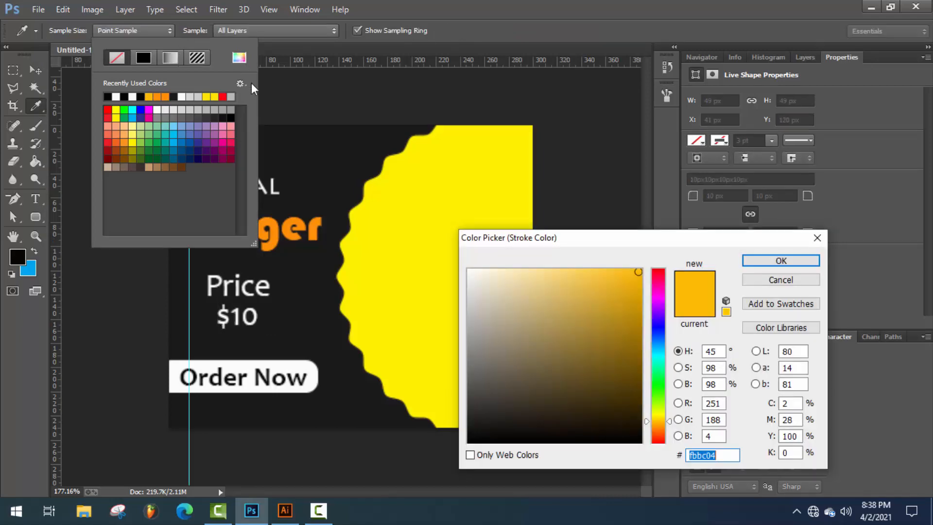
click(290, 221)
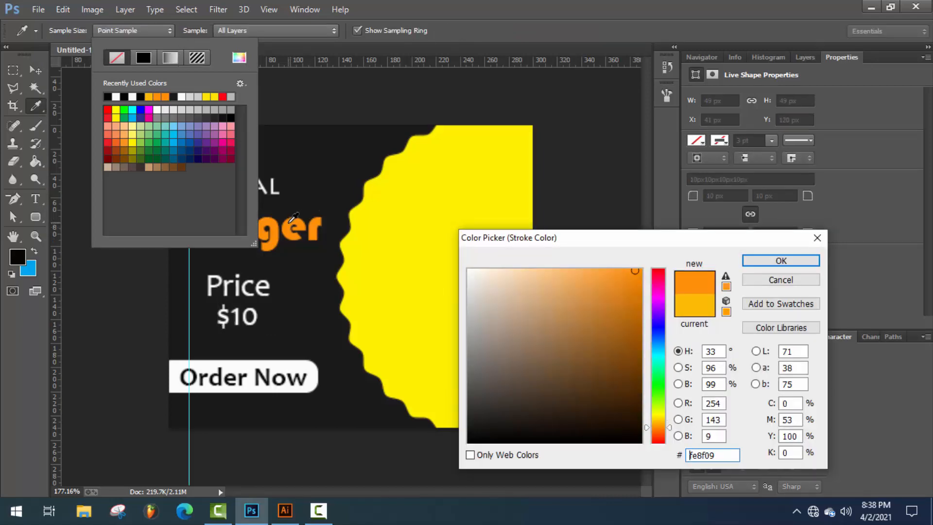
click(765, 264)
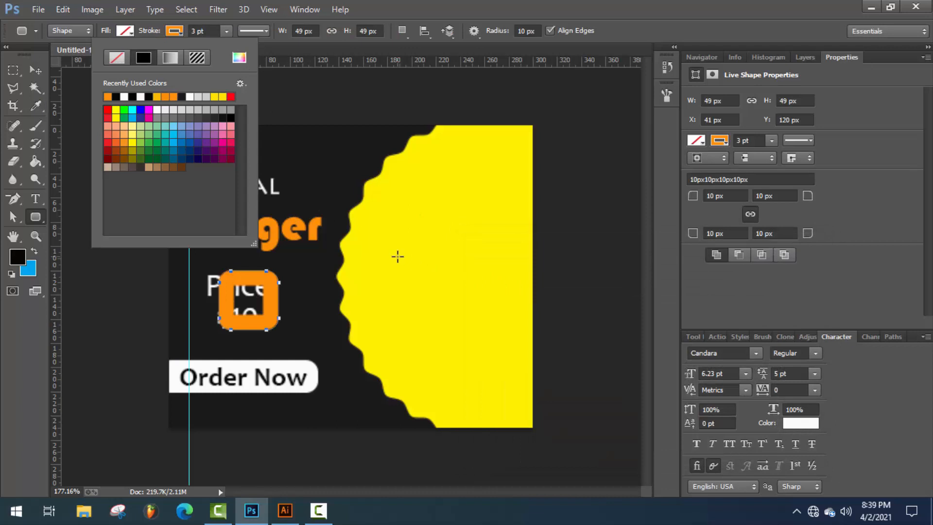
click(228, 30)
drag(227, 45, 223, 51)
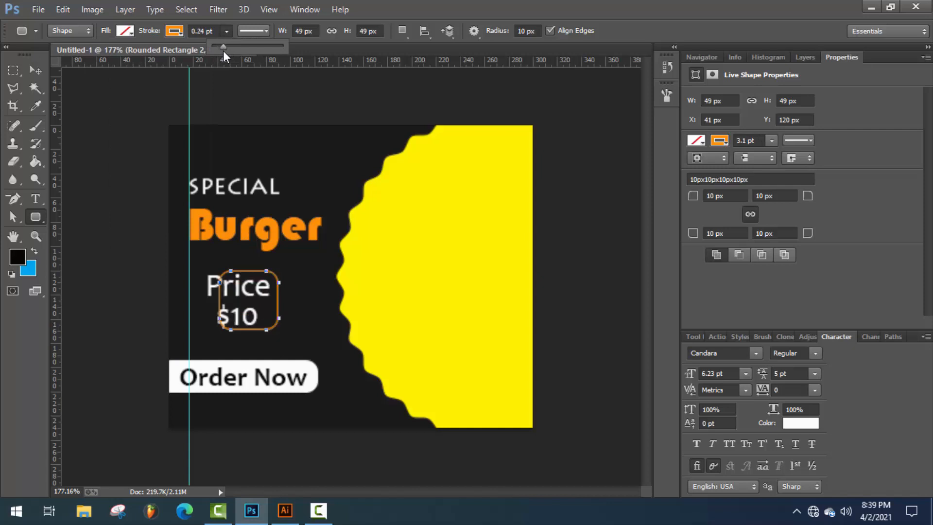
Rotate the rounded square about 45° and scale it to about 121%, centring it around the price text as a diamond frame
click(35, 70)
mouse_move(291, 259)
mouse_down()
mouse_move(305, 308)
mouse_move(288, 298)
mouse_move(243, 329)
mouse_move(195, 317)
mouse_up()
drag(262, 308, 279, 291)
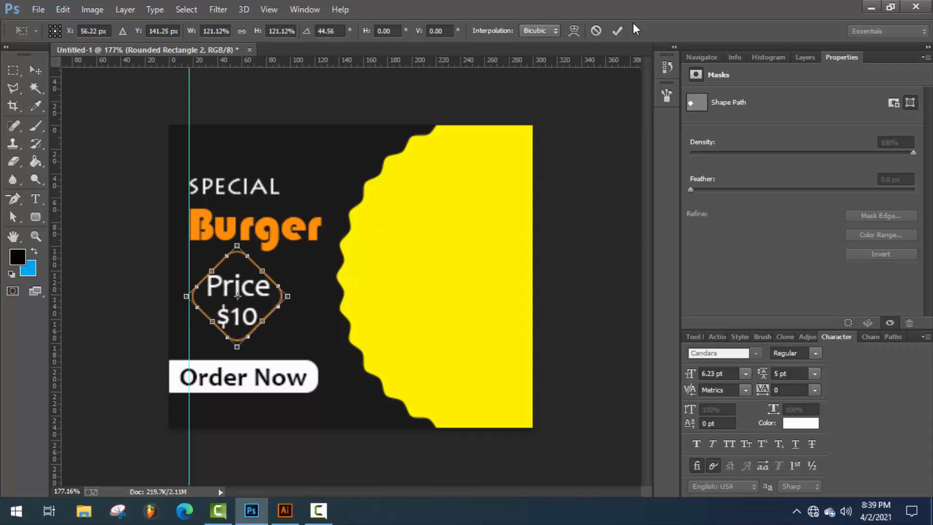
click(617, 31)
click(300, 267)
Shrink the "Price" and "$10" texts to about 5.14 pt so both fit inside the diamond frame
click(804, 57)
scroll(760, 271, down, 1)
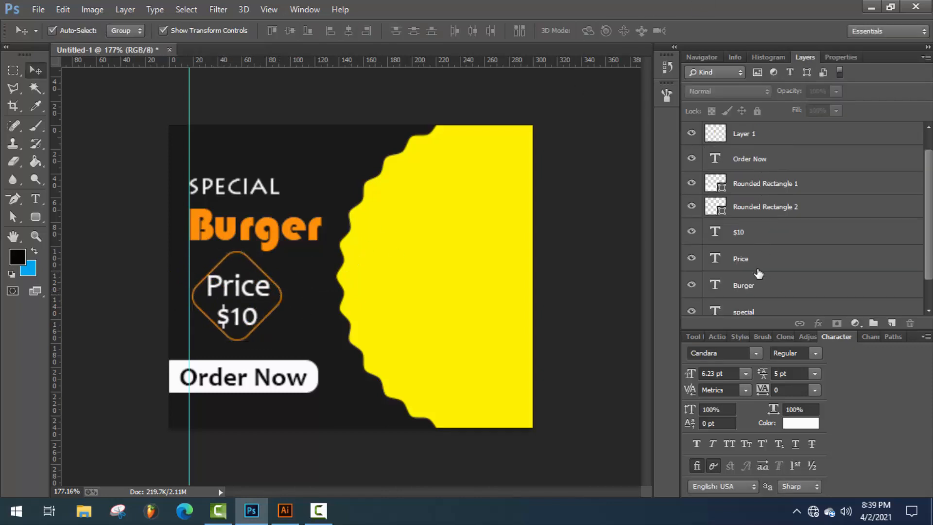
click(753, 259)
drag(271, 272, 255, 303)
click(617, 31)
click(262, 305)
click(738, 236)
drag(243, 321, 244, 315)
click(617, 31)
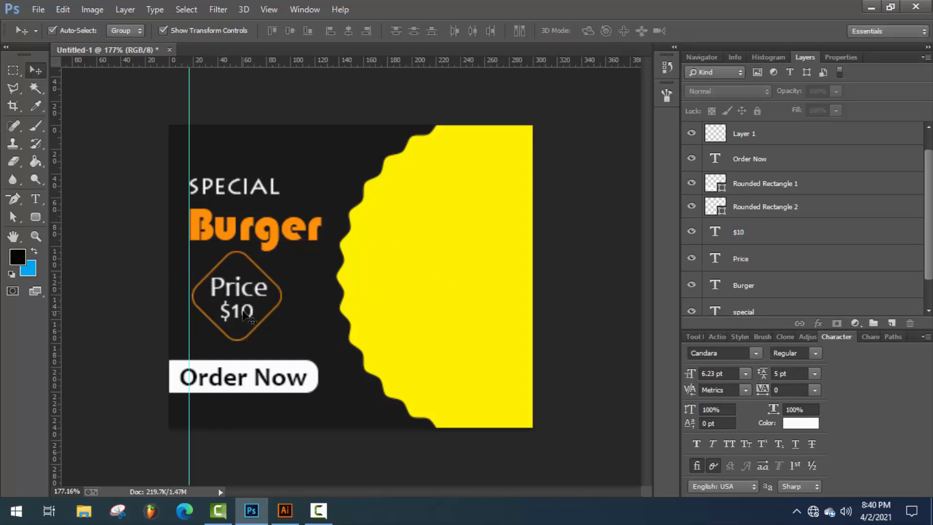
Nudge the "$10" text 2 px down and 1 px left, and align its horizontal centre with "Price"
click(248, 318)
click(756, 236)
key(Down)
key(Down)
key(Left)
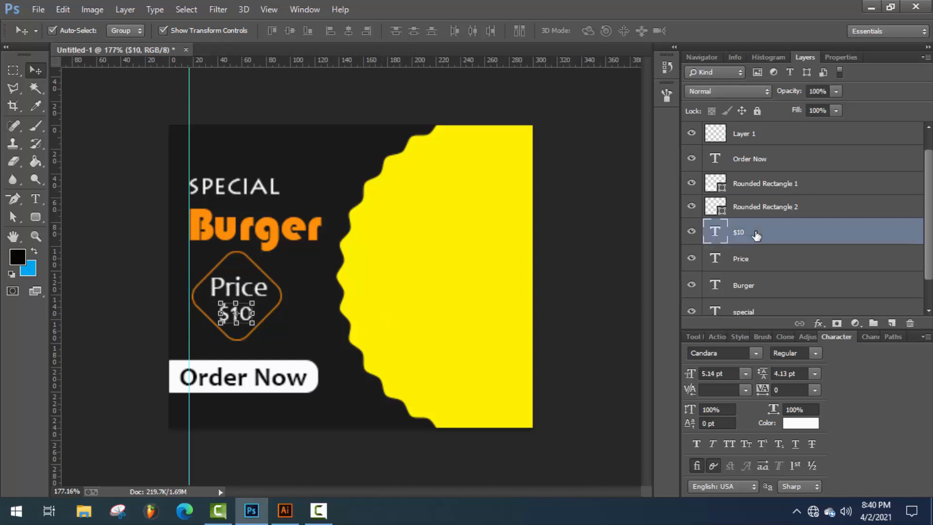
shift+click(754, 264)
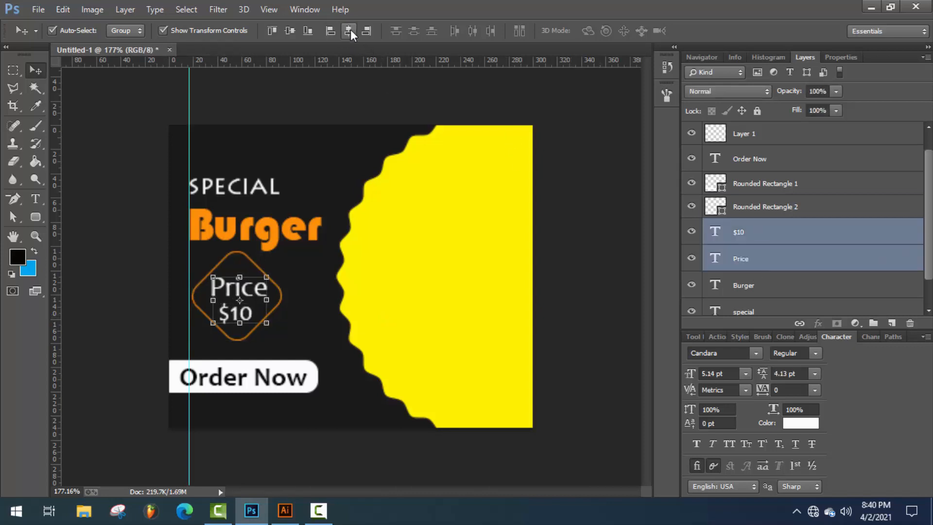
Add a drop shadow to the "Burger" text with 75% opacity, 5 px distance, 5% spread and 5 px size
click(283, 237)
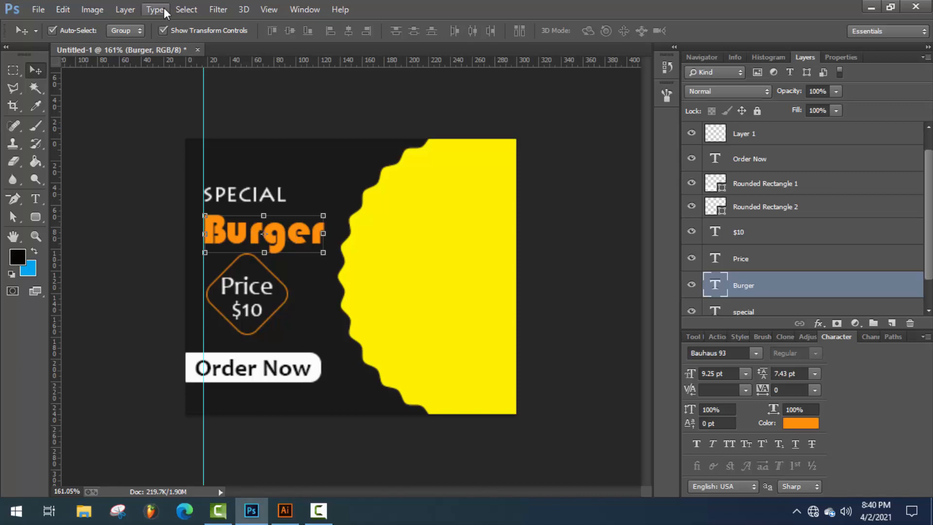
click(124, 9)
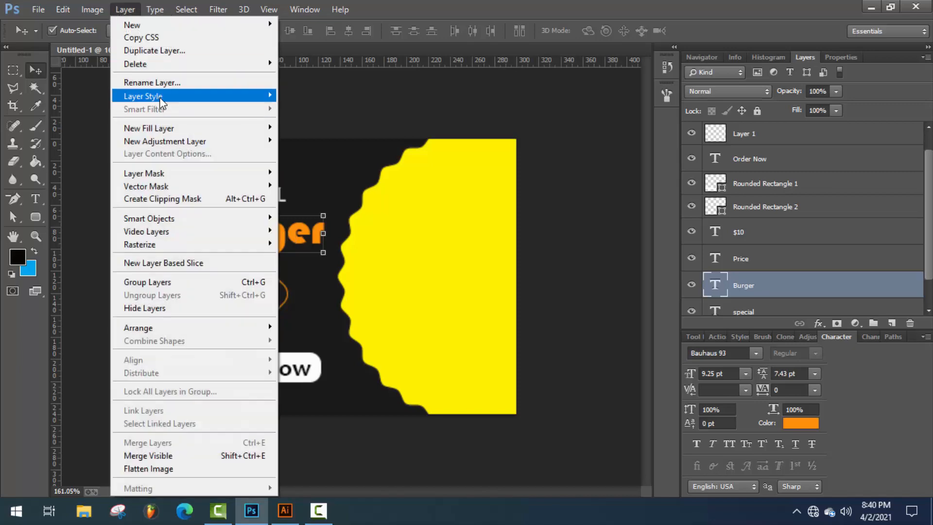
mouse_move(160, 99)
click(351, 232)
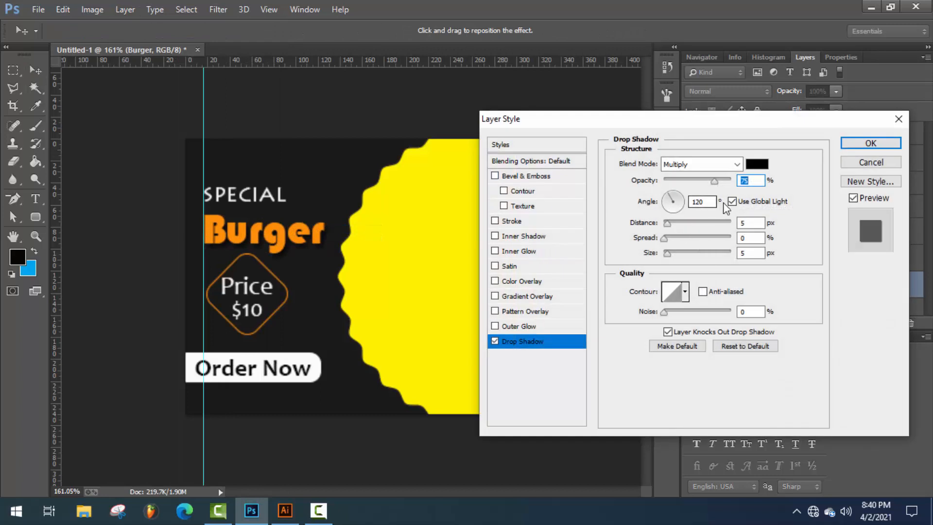
click(667, 238)
click(668, 223)
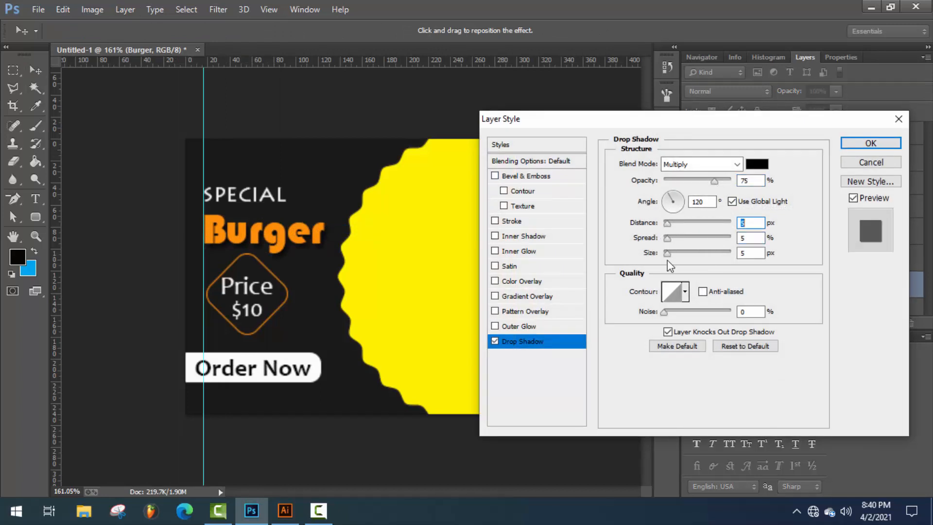
click(847, 144)
Add a 2 px outside stroke to the yellow wavy circle in the orange sampled from the "Burger" text
click(794, 139)
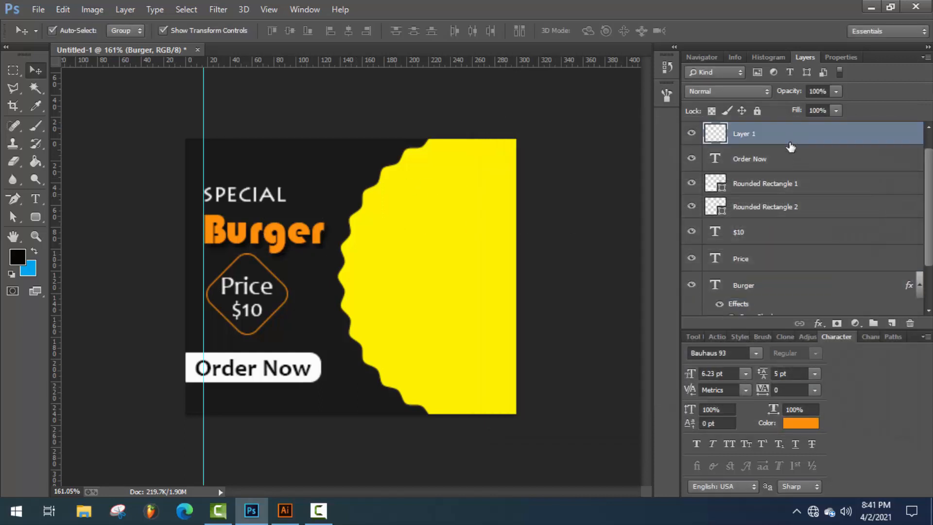
scroll(788, 152, up, 1)
click(783, 134)
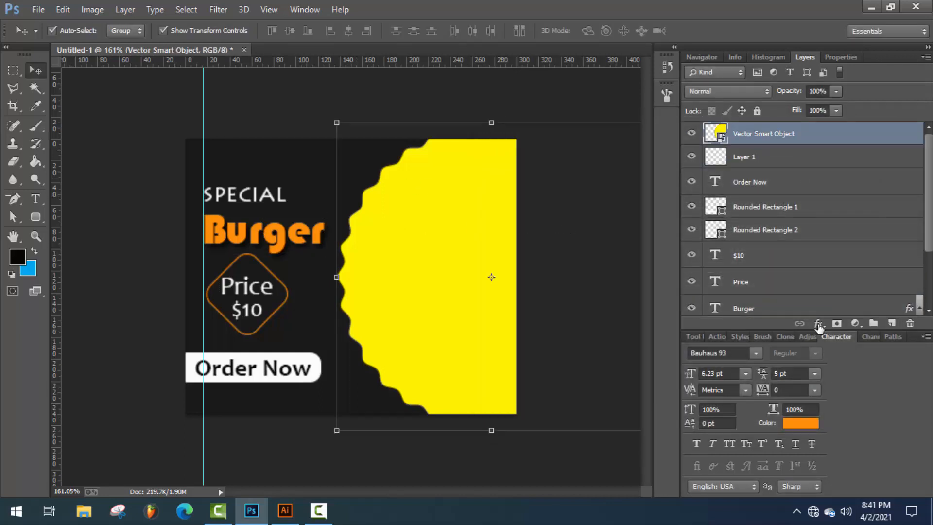
click(818, 324)
click(841, 365)
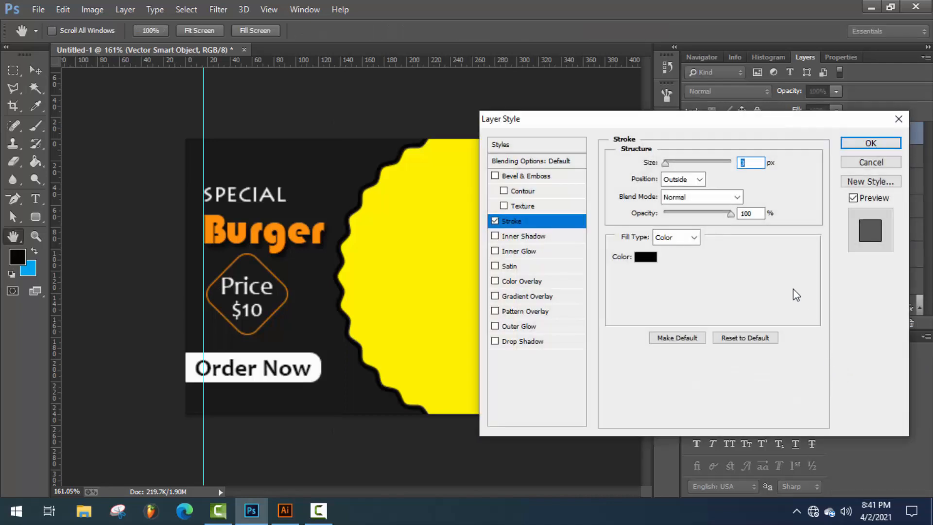
click(646, 257)
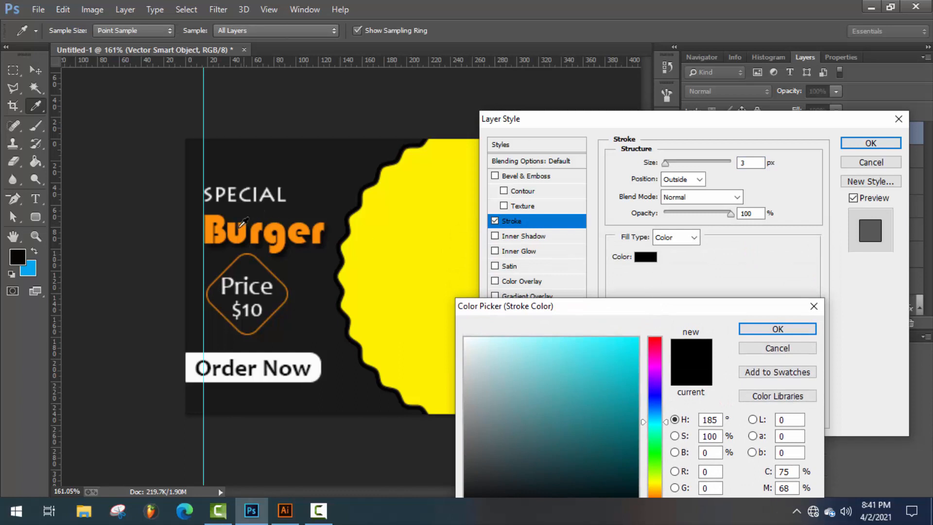
click(219, 217)
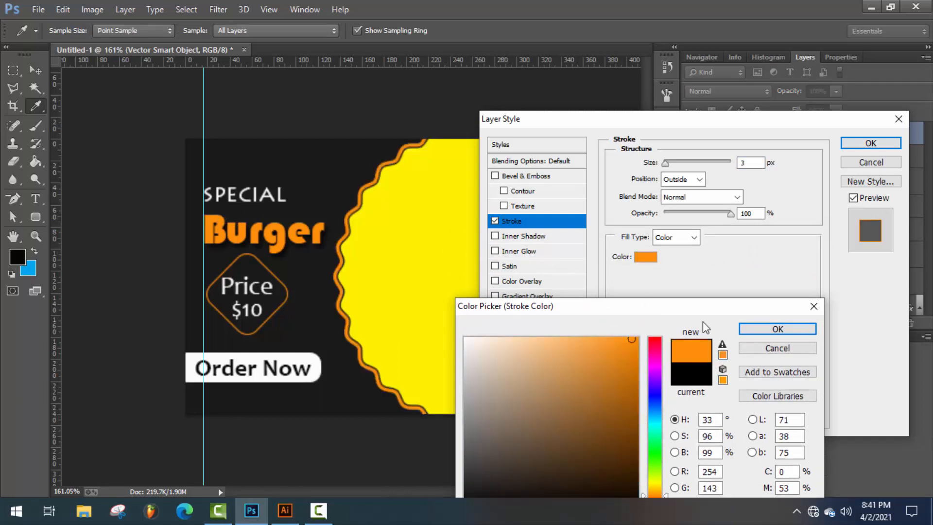
click(780, 291)
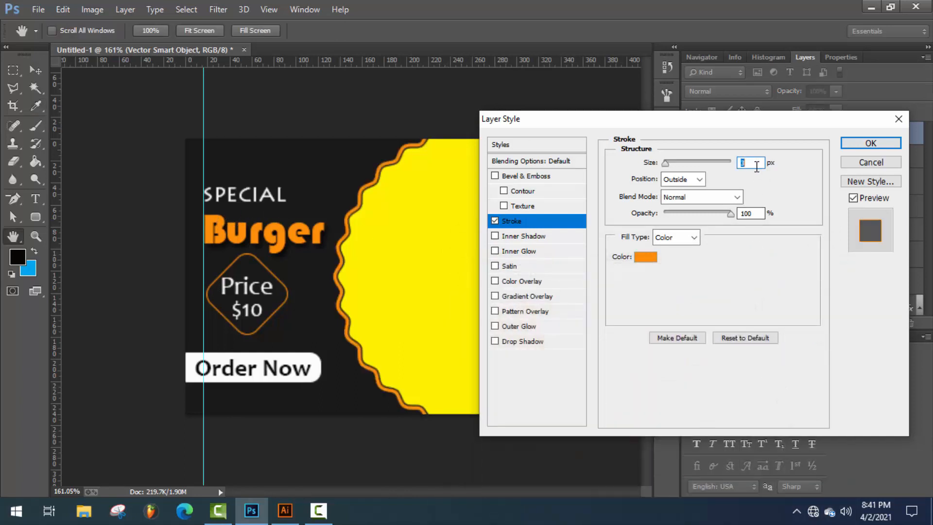
text(2)
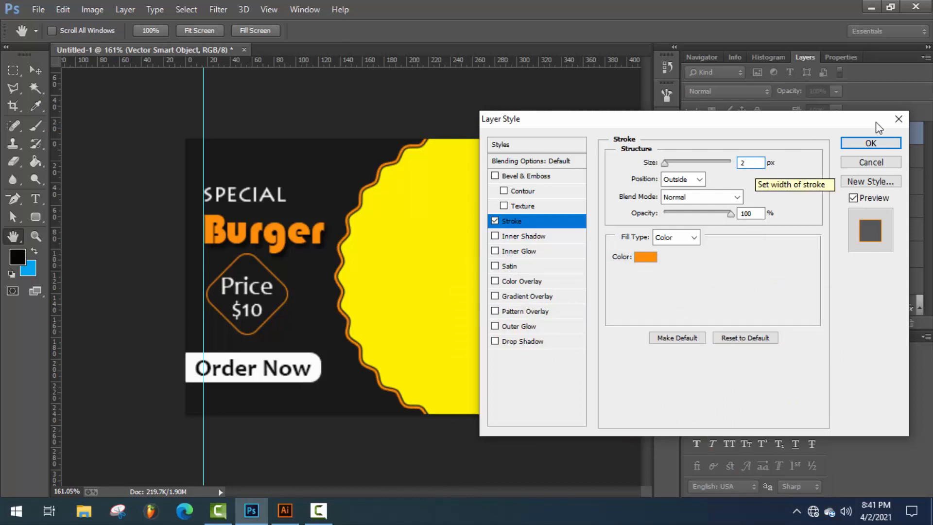
click(871, 143)
click(36, 12)
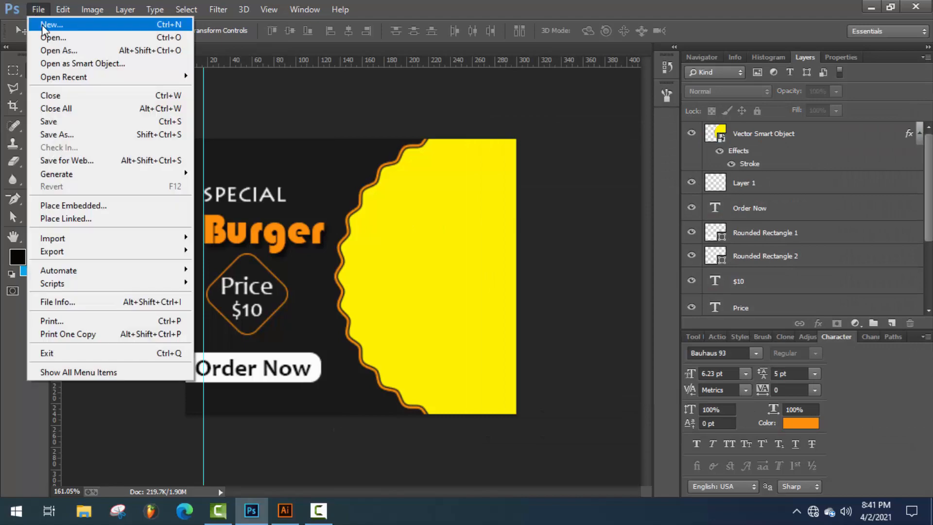
click(45, 37)
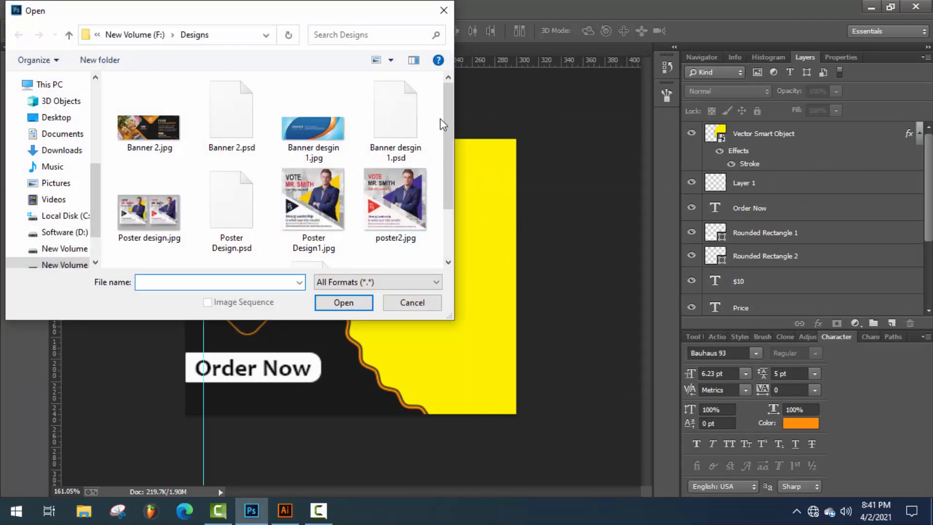
scroll(451, 174, down, 2)
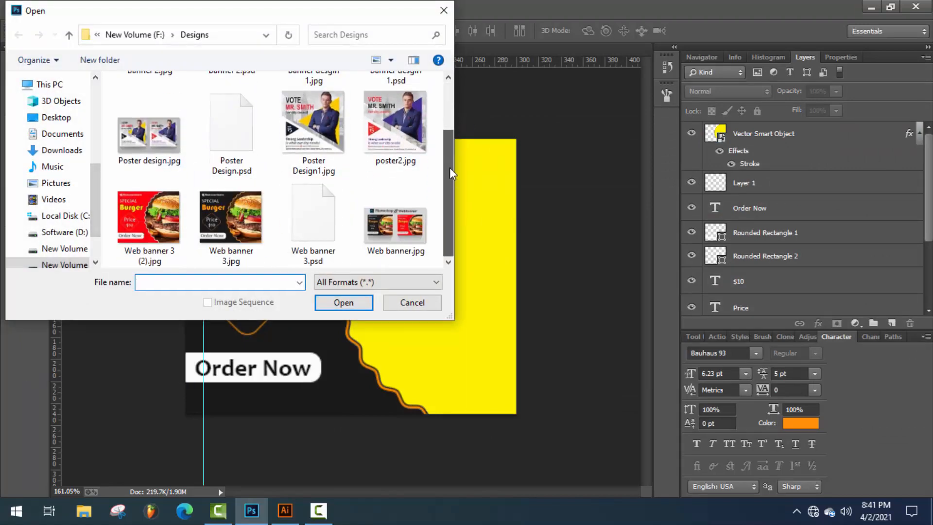
scroll(450, 167, up, 2)
click(56, 117)
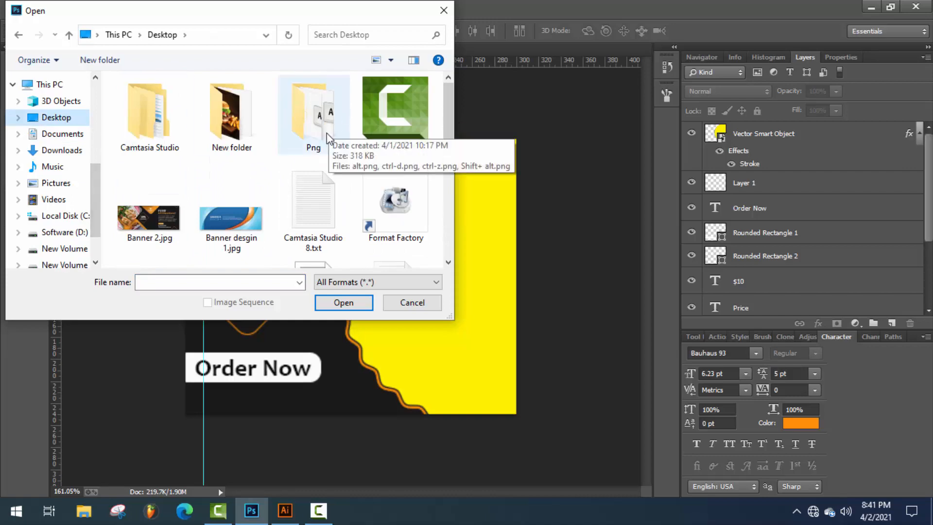
double_click(238, 125)
click(231, 111)
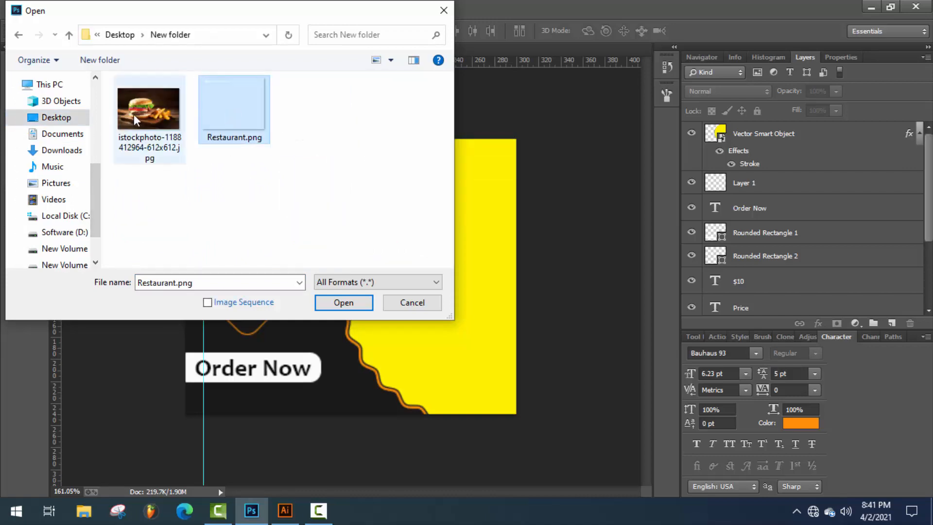
ctrl+click(141, 115)
click(344, 302)
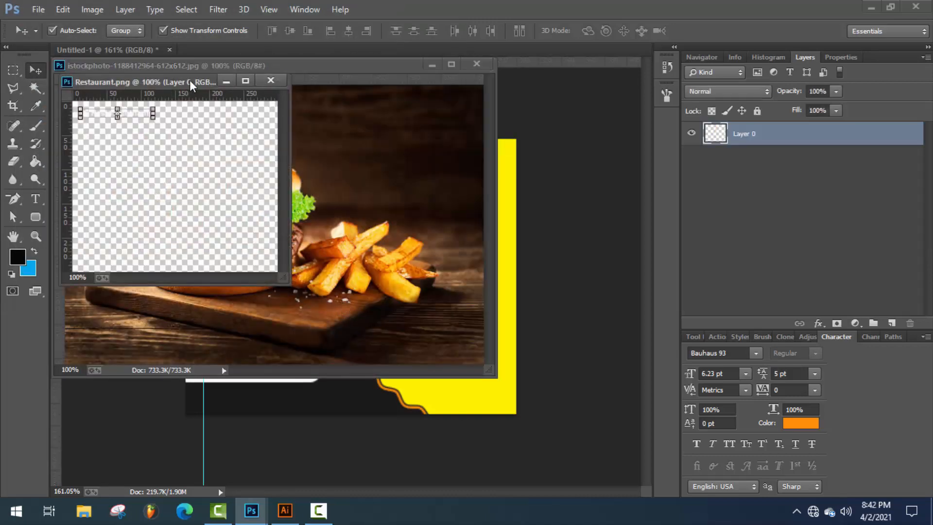
Copy the restaurant logo into the banner above "SPECIAL", aligned with the vertical guide, and close Restaurant.png
drag(190, 81, 285, 198)
drag(317, 67, 688, 159)
drag(262, 196, 475, 145)
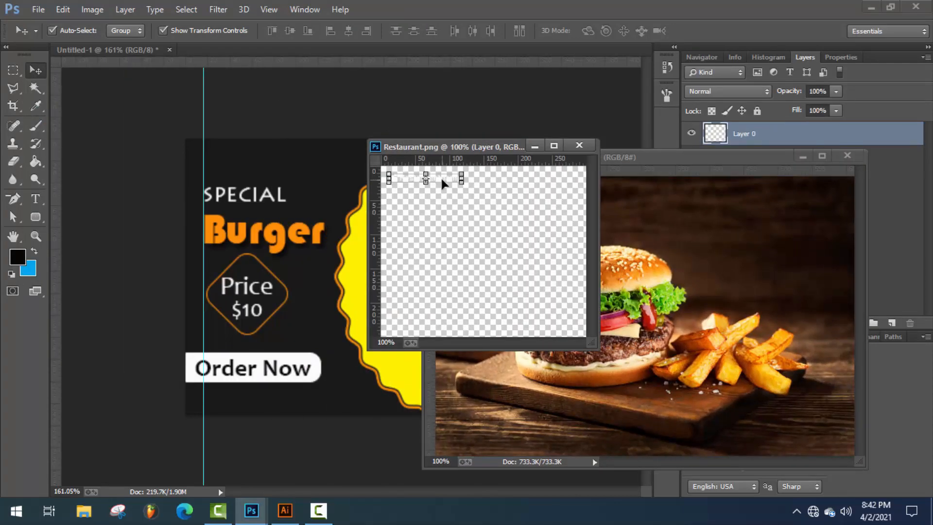
drag(440, 177, 297, 164)
drag(459, 150, 371, 204)
click(446, 199)
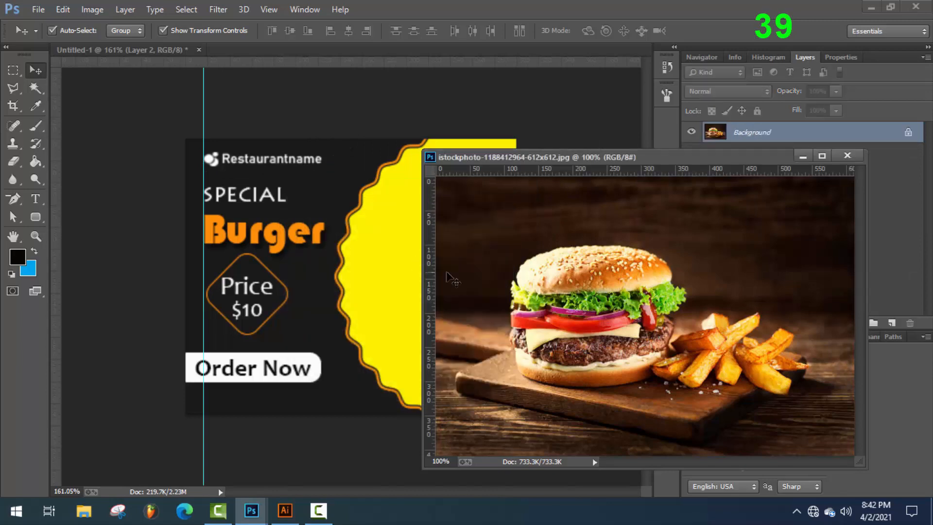
Copy the burger photo into the banner as a new layer and close the photo's document
drag(611, 159, 705, 116)
drag(695, 209, 372, 243)
drag(737, 116, 357, 143)
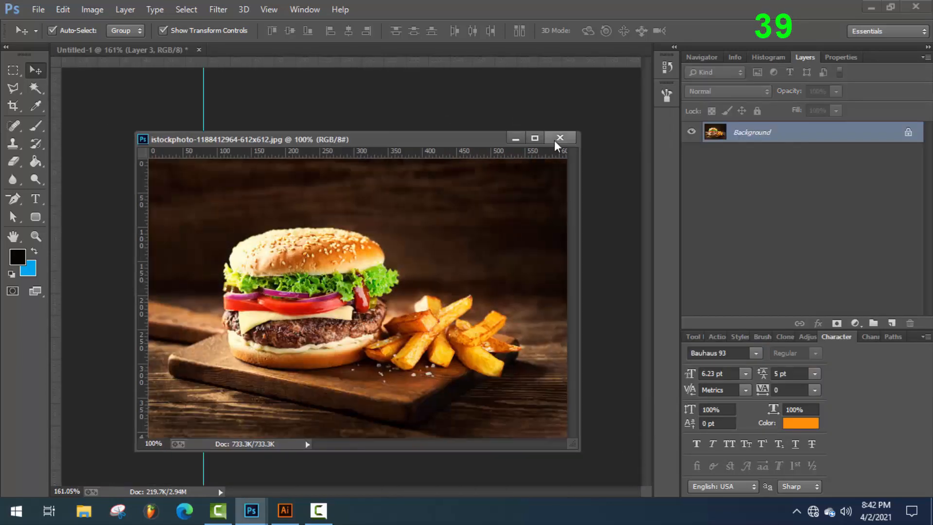
click(558, 140)
Scale the burger photo to about 67% over the yellow circle's side of the banner and lower its opacity to 57%
drag(109, 121, 287, 239)
drag(508, 341, 525, 229)
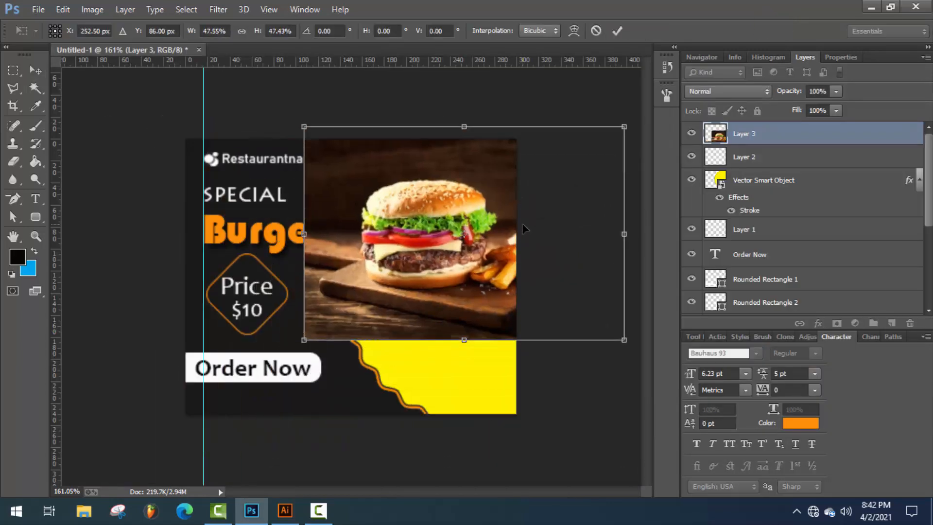
drag(305, 339, 273, 360)
drag(557, 293, 583, 346)
drag(300, 159, 286, 136)
click(836, 92)
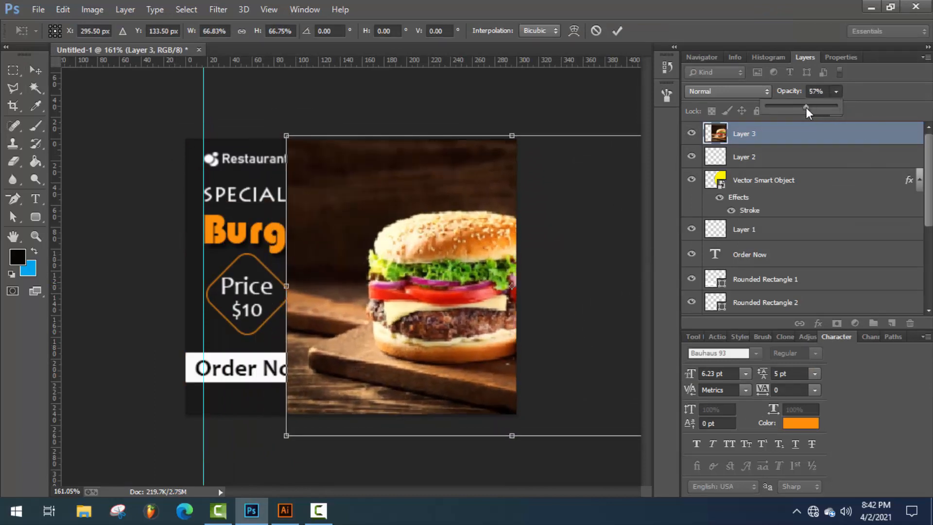
click(453, 298)
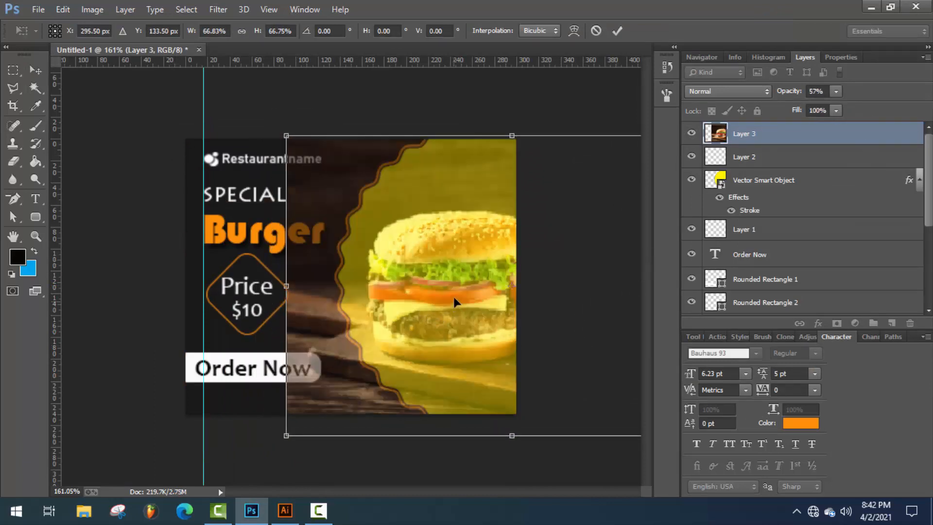
Fine-tune the burger photo's scale and position so the burger sits within the wavy circle's outline, and apply the transform
drag(453, 296, 449, 284)
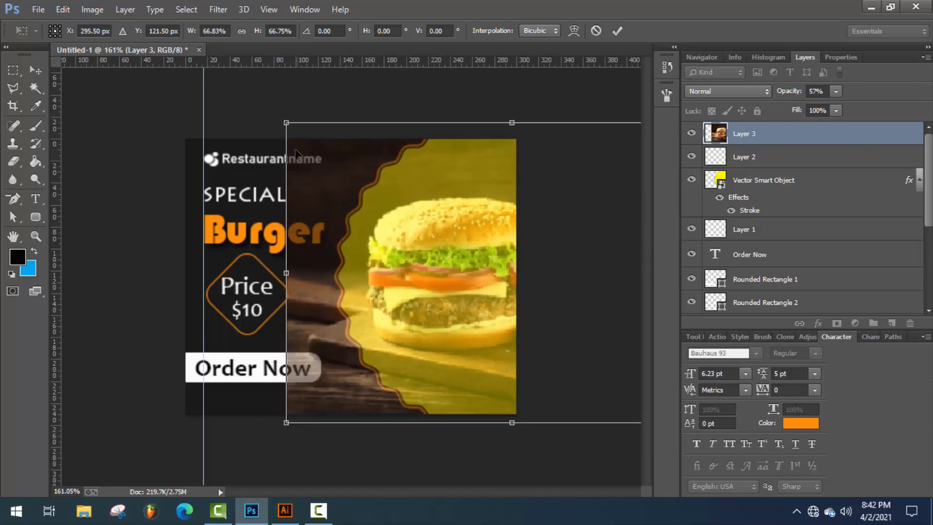
drag(281, 124, 261, 125)
drag(496, 300, 510, 300)
drag(275, 114, 266, 113)
mouse_move(459, 262)
mouse_down()
mouse_move(424, 262)
mouse_move(455, 265)
mouse_up()
drag(265, 109, 293, 126)
drag(411, 273, 392, 264)
click(617, 30)
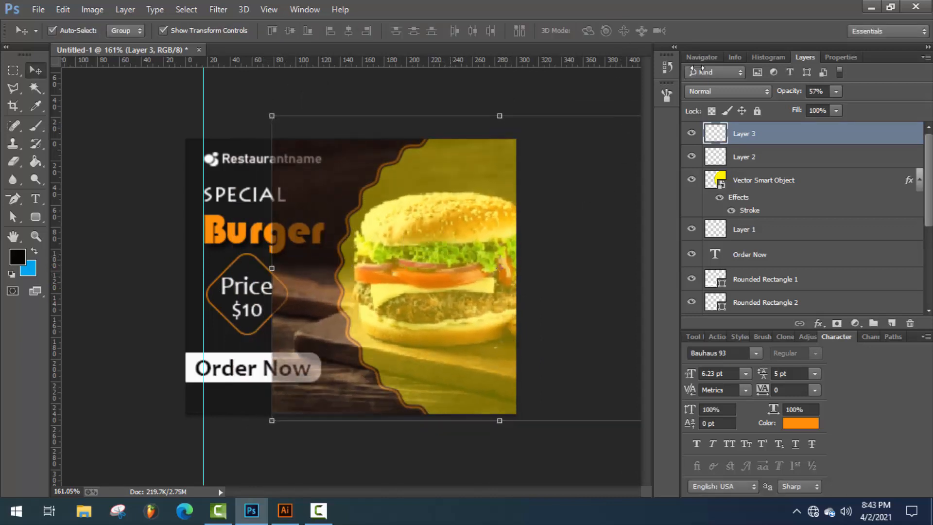
Restore the burger photo's opacity to 100% and mask the photo to the wavy circle's outline
click(836, 91)
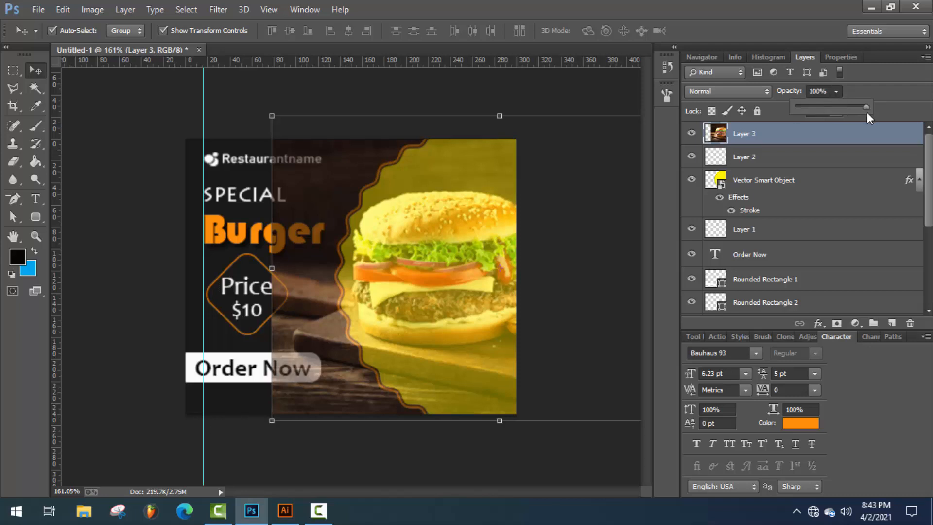
click(738, 140)
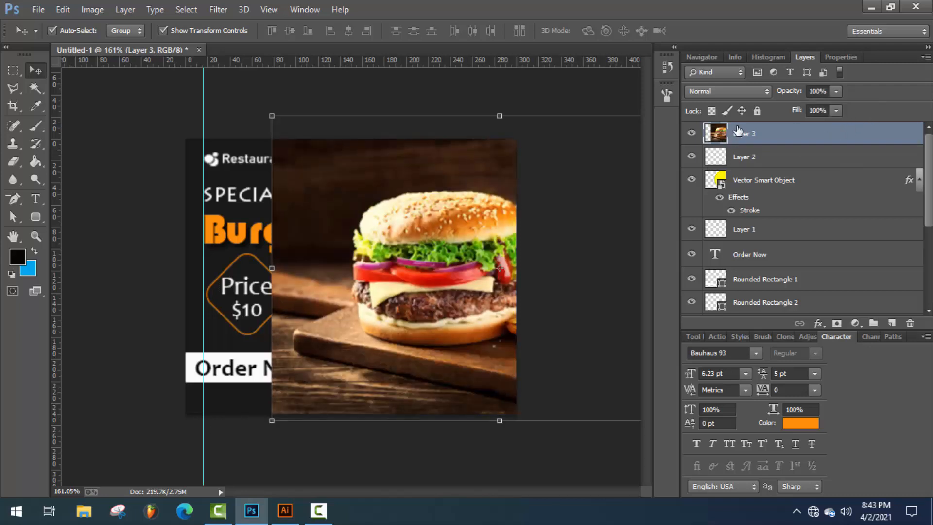
drag(732, 192, 717, 182)
ctrl+click(718, 182)
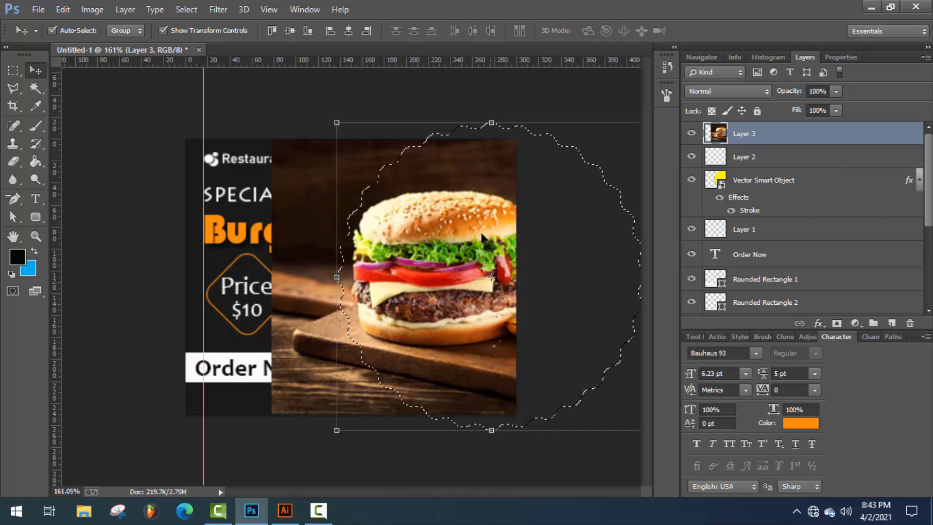
click(836, 323)
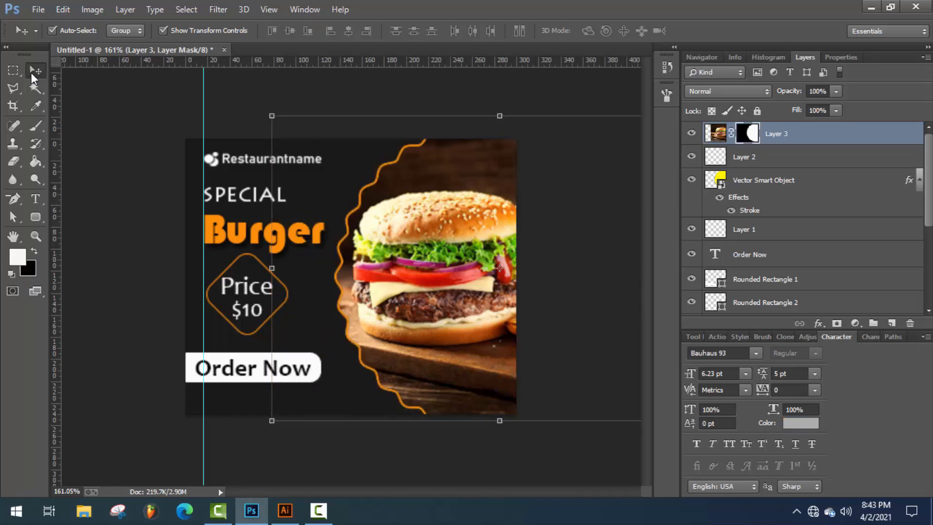
click(85, 120)
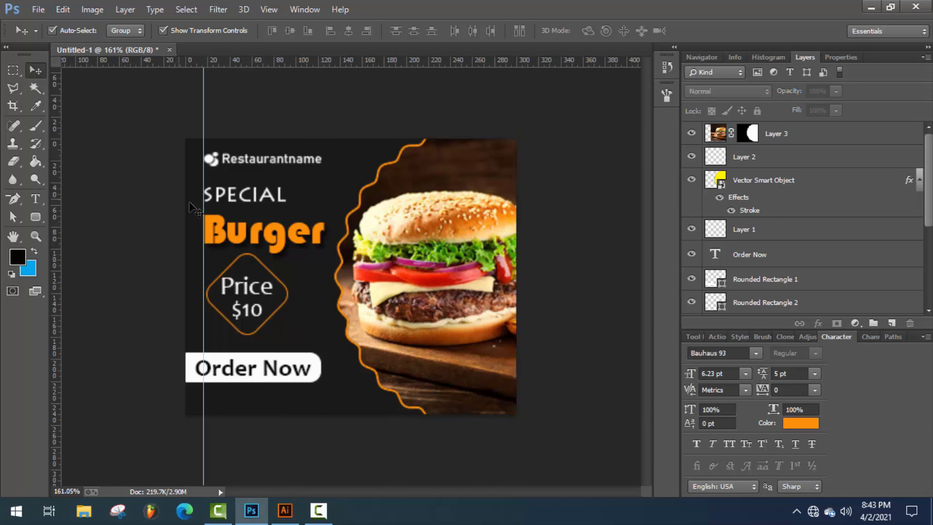
Thicken the wavy circle's orange outline by setting its stroke size to 3 px, and deselect the layer
scroll(328, 244, down, 2)
scroll(327, 245, up, 2)
click(750, 214)
double_click(751, 213)
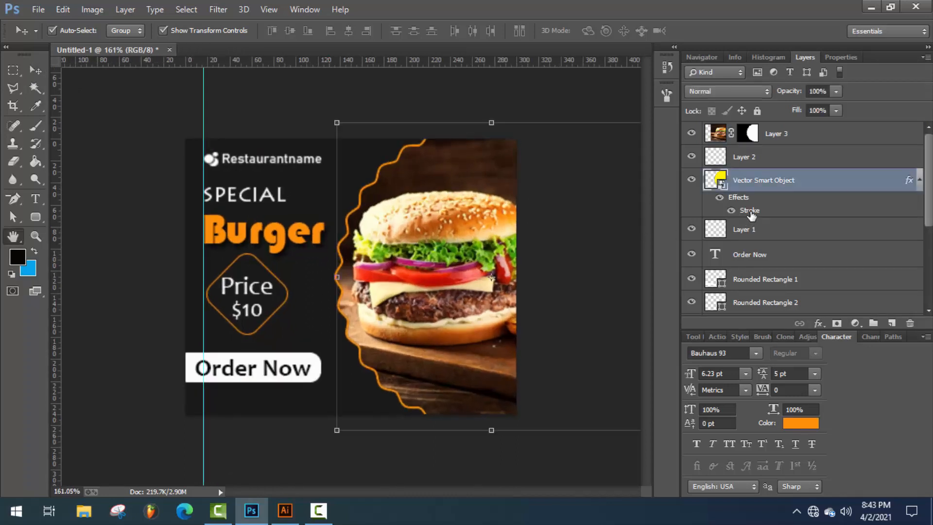
text(3)
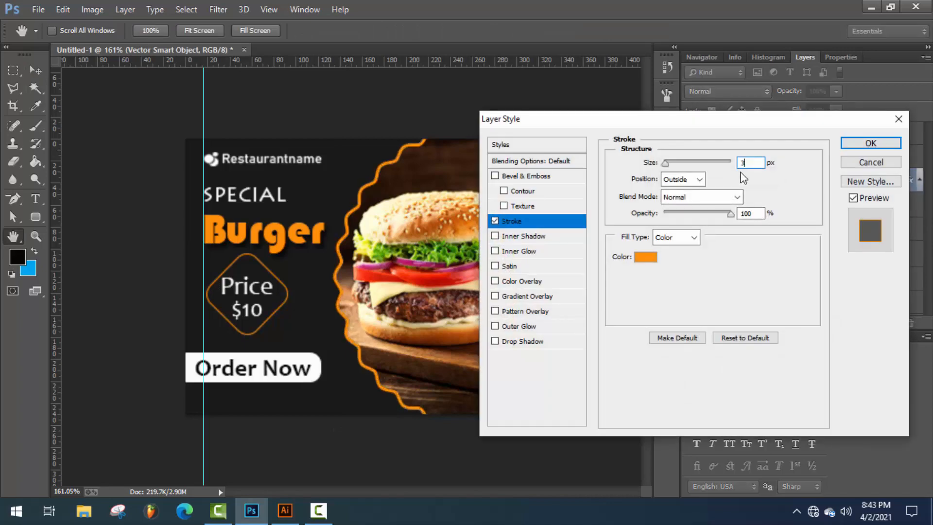
click(871, 143)
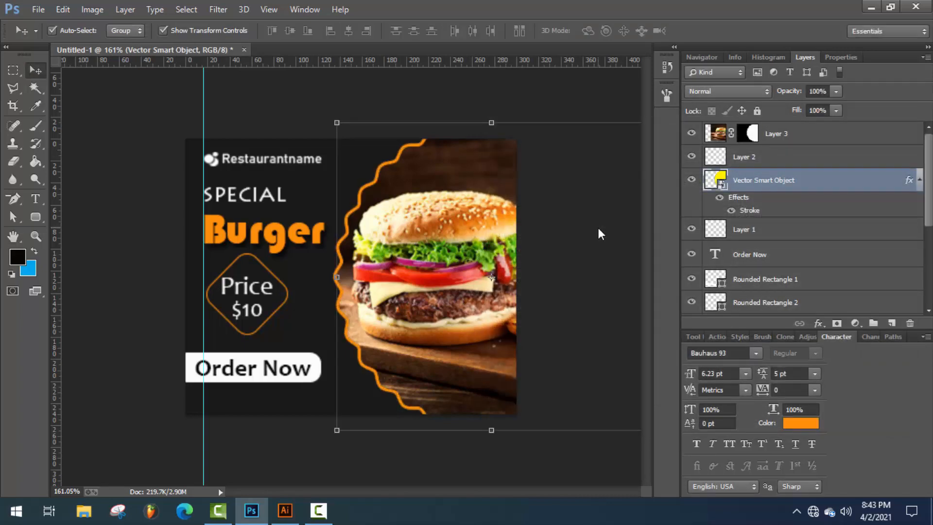
scroll(572, 236, down, 3)
scroll(573, 236, up, 2)
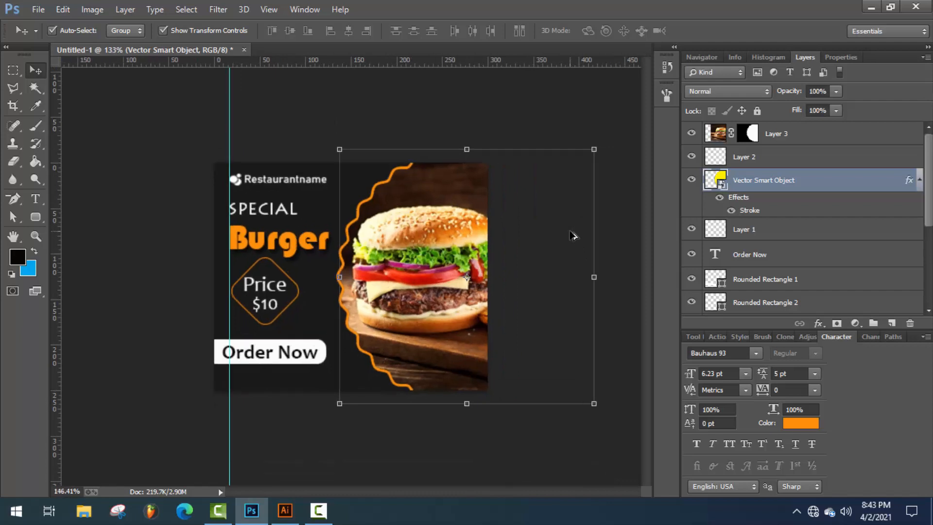
scroll(570, 232, up, 2)
scroll(571, 231, down, 4)
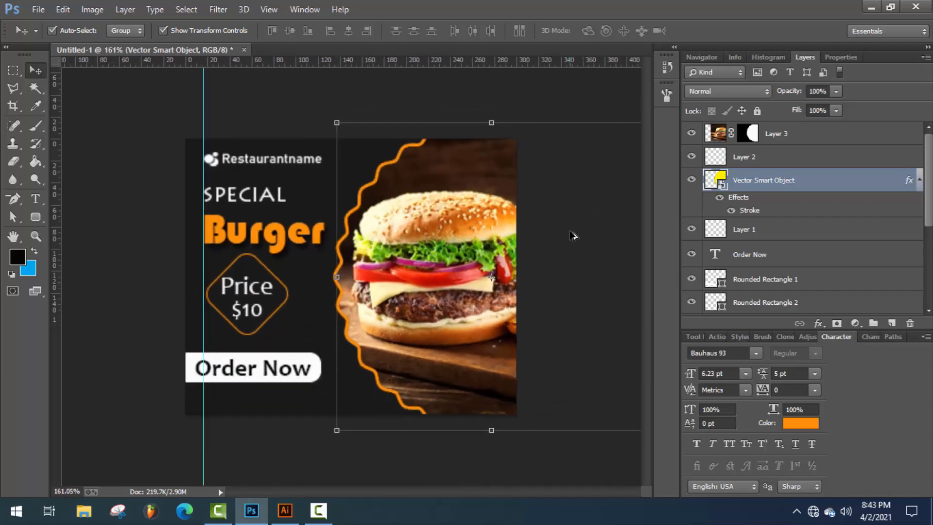
scroll(572, 235, down, 1)
click(425, 108)
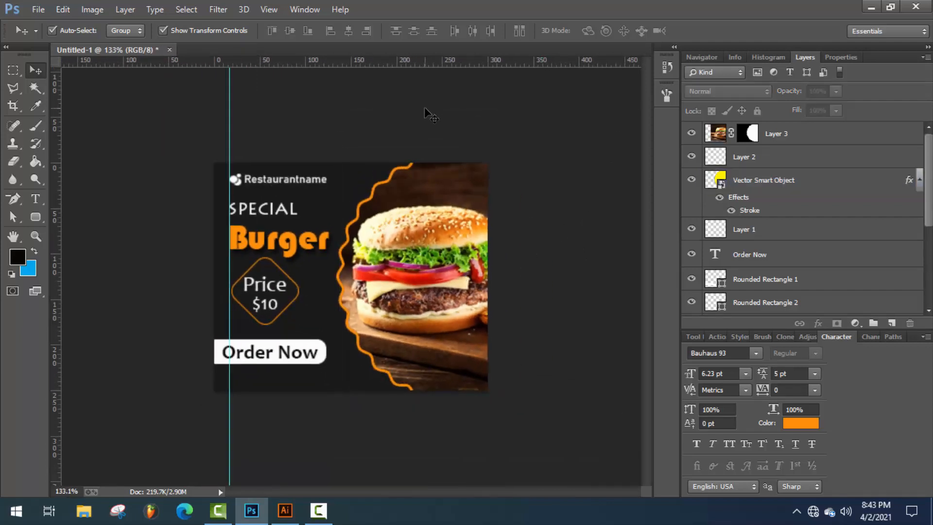